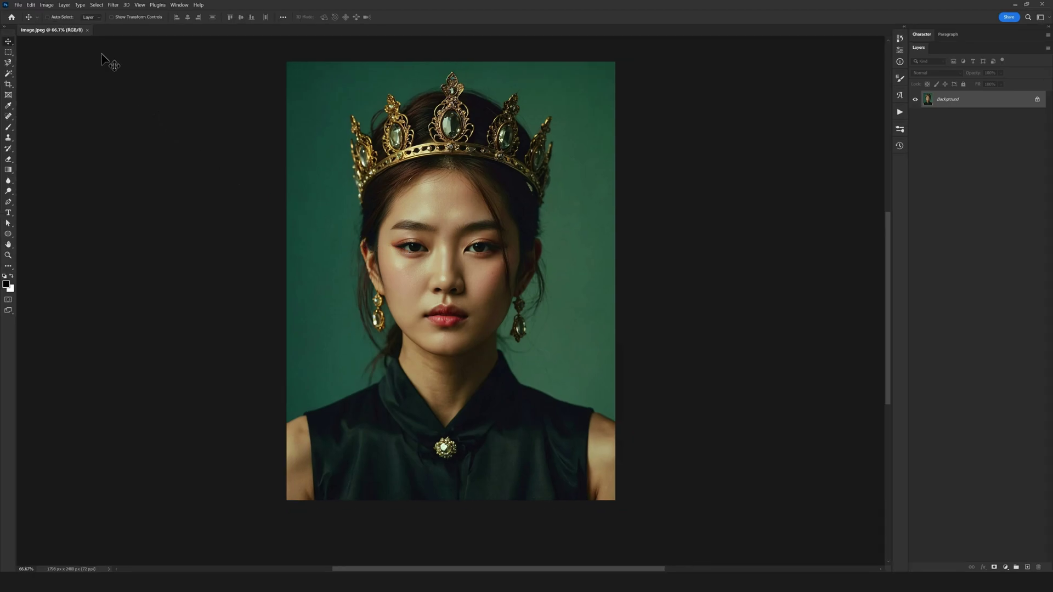
- Resize the portrait to 250 × 334 pixels in Image Size, then zoom in to check it
{"action": "left_click", "coordinate": [48, 5]}
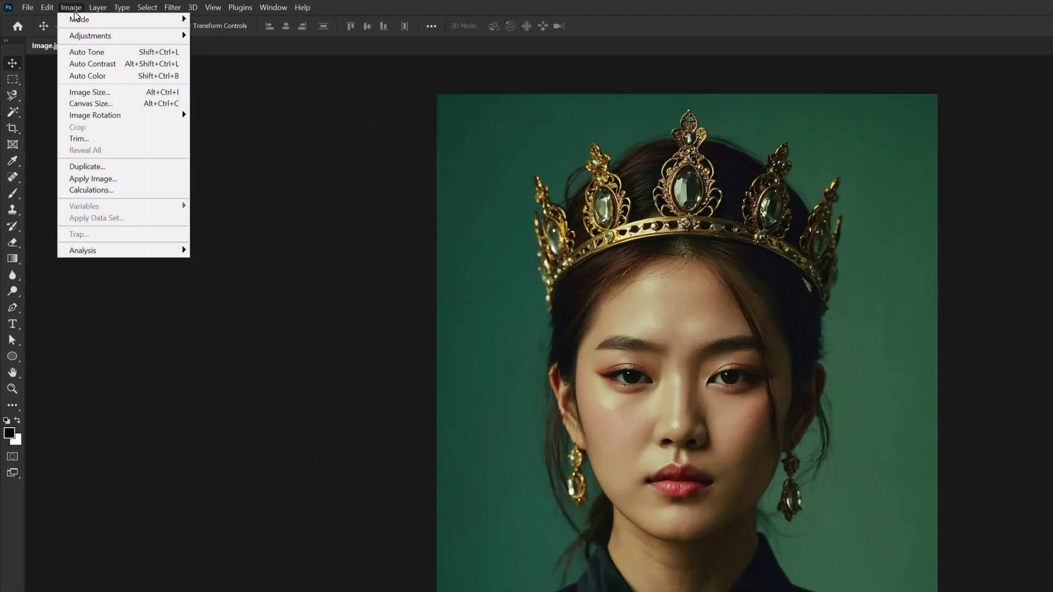
{"action": "left_click", "coordinate": [88, 94]}
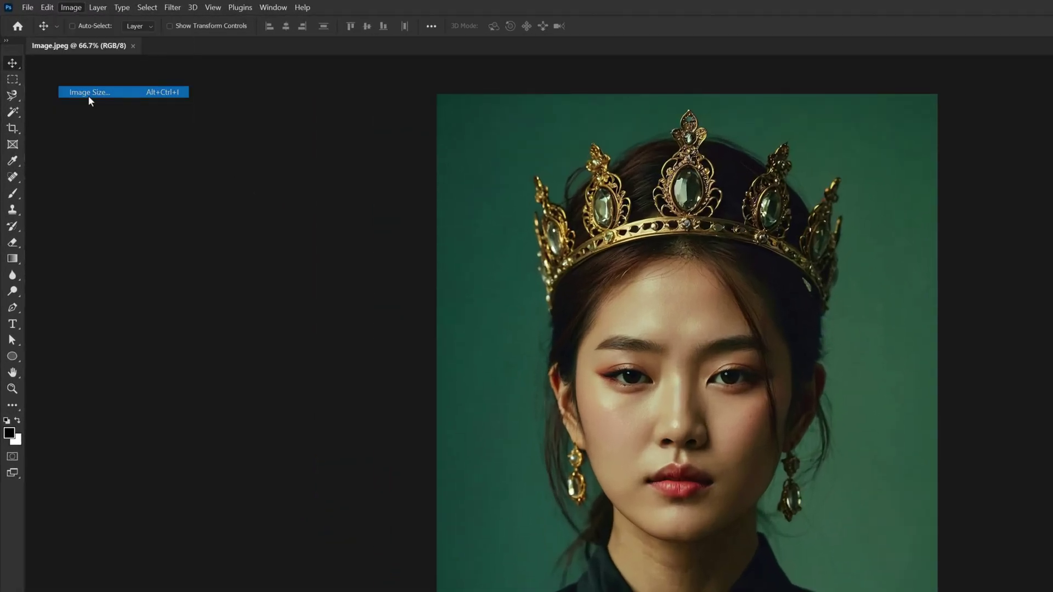
{"action": "left_click_drag", "start_coordinate": [660, 353], "coordinate": [987, 288]}
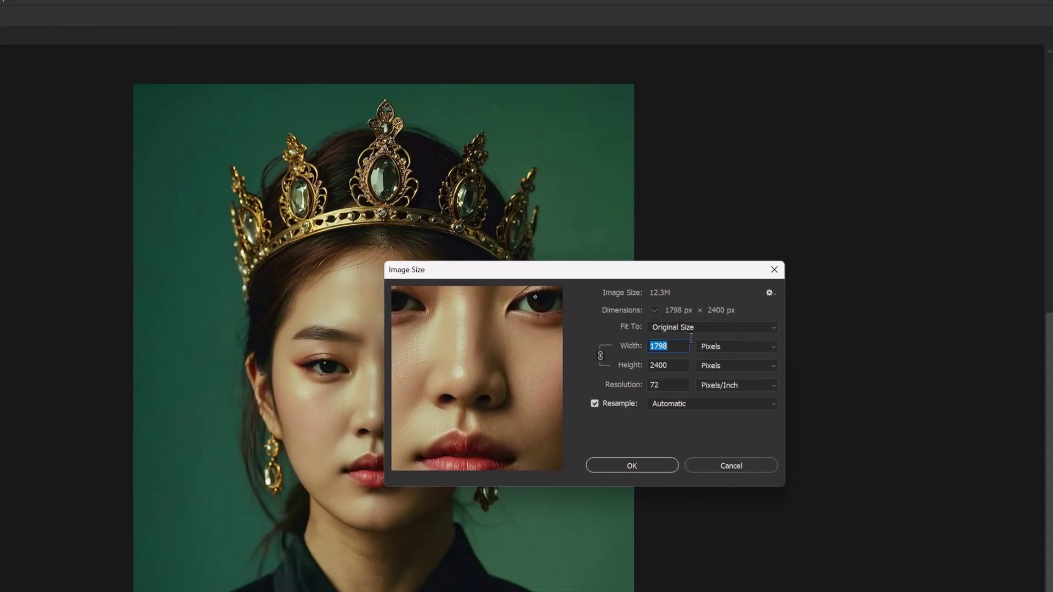
{"action": "type", "text": "250"}
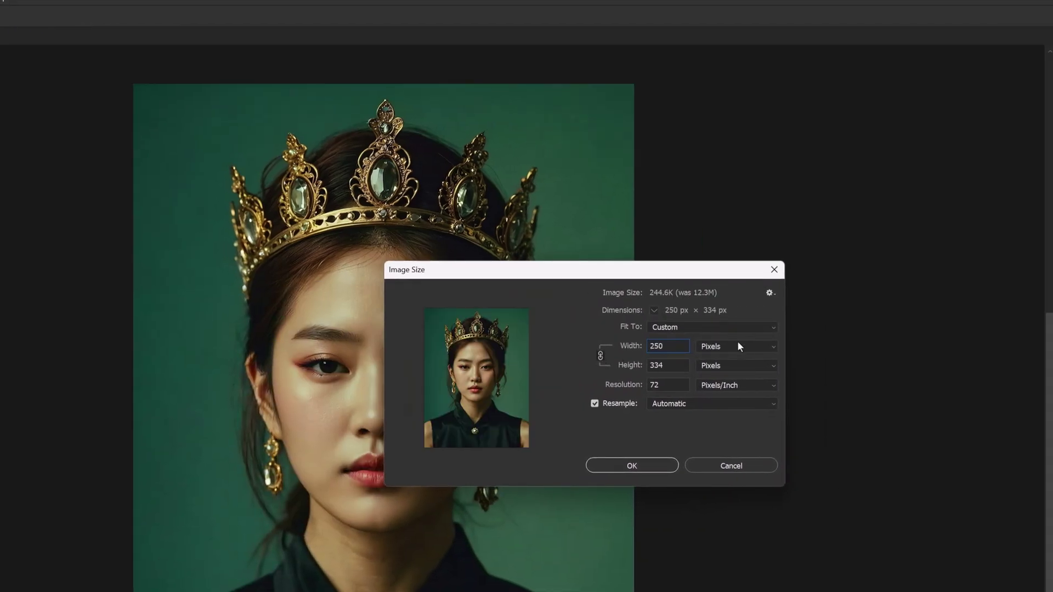
{"action": "left_click", "coordinate": [741, 346]}
{"action": "left_click", "coordinate": [722, 371]}
{"action": "left_click", "coordinate": [630, 465]}
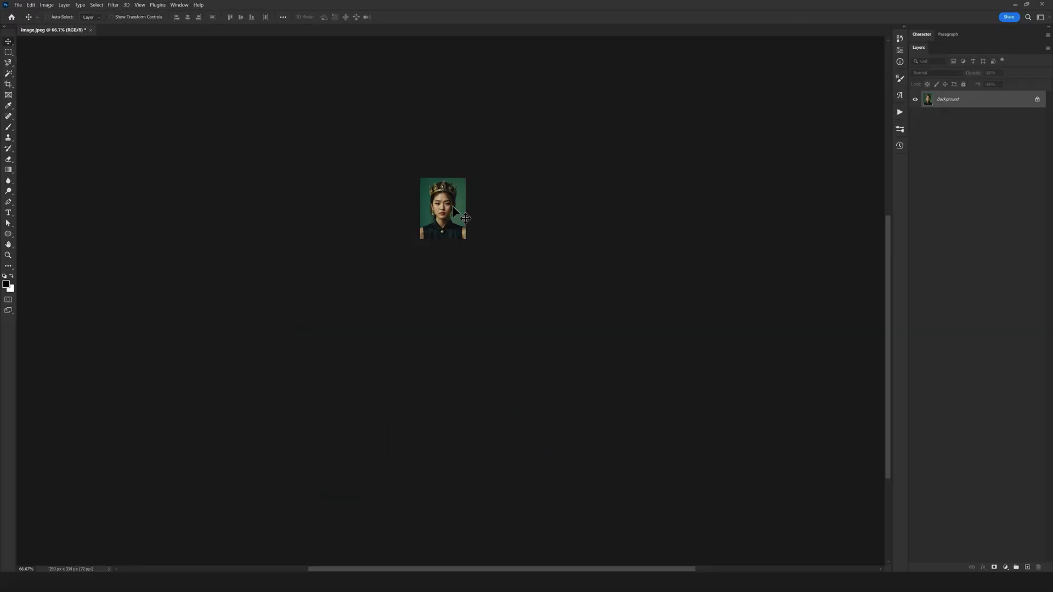
{"action": "key", "text": "ctrl+plus"}
{"action": "key", "text": "ctrl+plus"}
{"action": "key", "text": "ctrl+plus"}
{"action": "key", "text": "ctrl+plus"}
{"action": "key", "text": "ctrl+plus"}
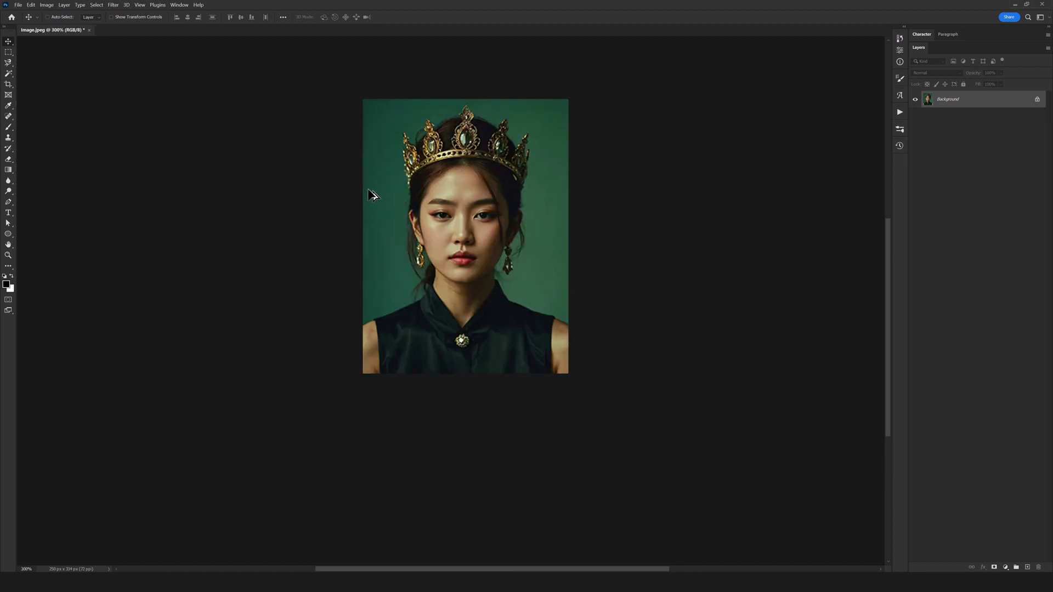
{"action": "key", "text": "ctrl+plus"}
{"action": "key", "text": "ctrl+plus"}
{"action": "key", "text": "ctrl+plus"}
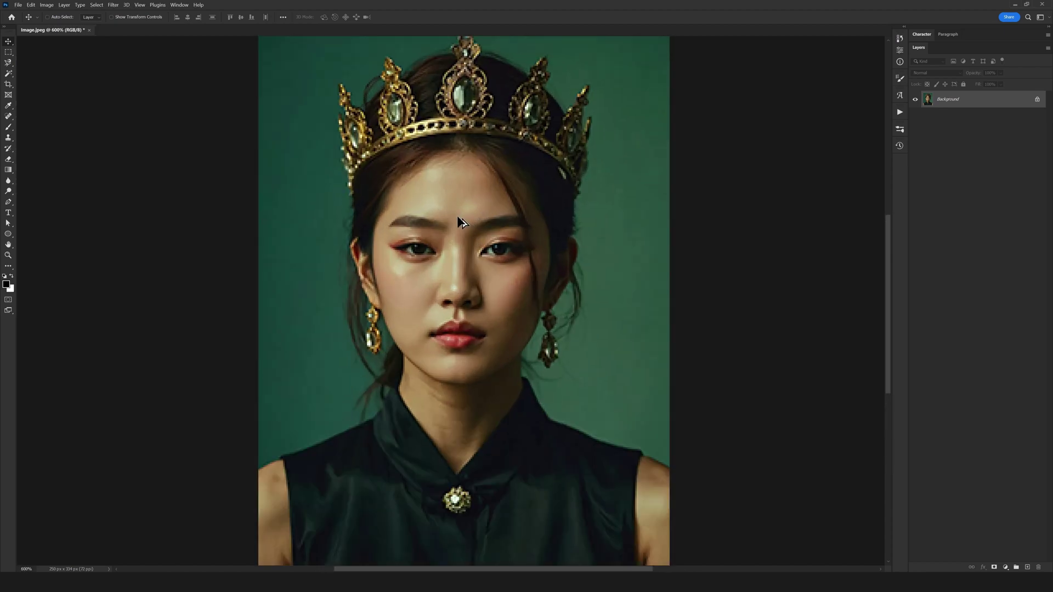
{"action": "key", "text": "ctrl+minus"}
{"action": "key", "text": "ctrl+minus"}
{"action": "key", "text": "ctrl+minus"}
{"action": "key", "text": "ctrl+minus"}
{"action": "key", "text": "ctrl+minus"}
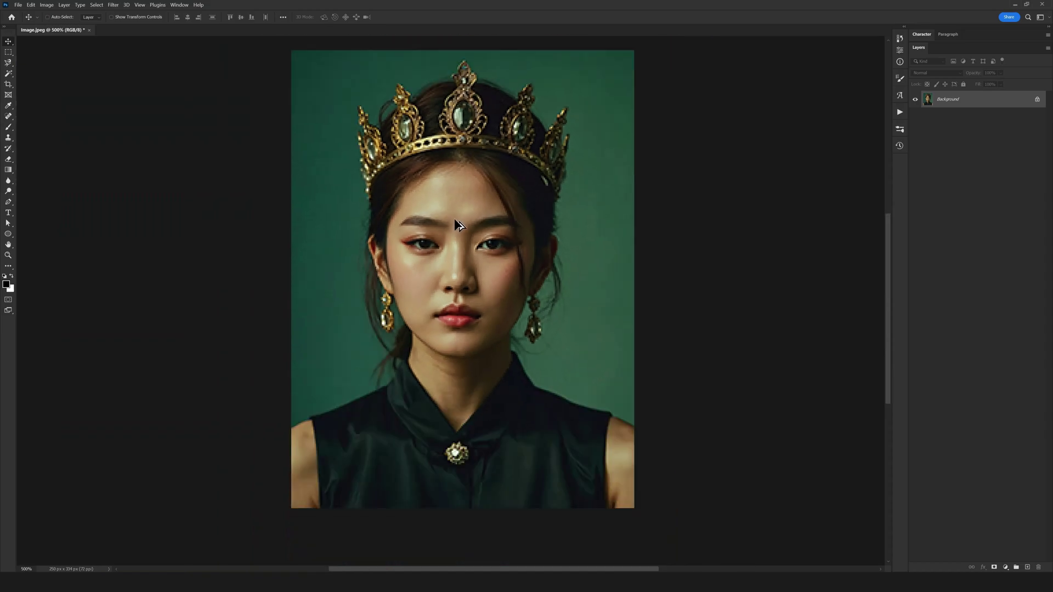
{"action": "key", "text": "ctrl+minus"}
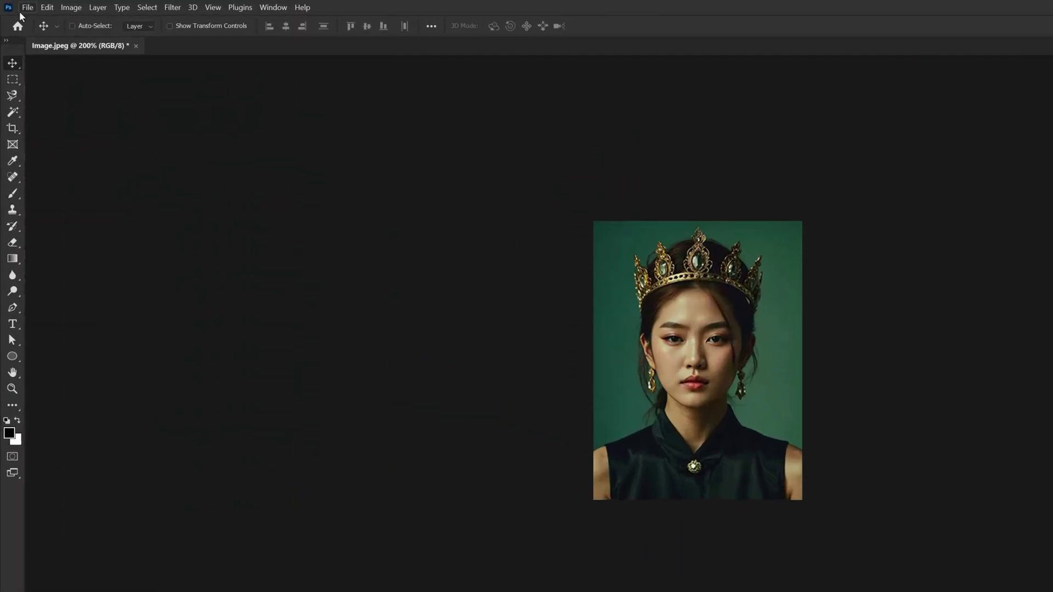
- Open Save for Web (Legacy) and pick GIF as the format, giving GIF 128 Dithered
{"action": "left_click", "coordinate": [17, 7]}
{"action": "mouse_move", "coordinate": [66, 217]}
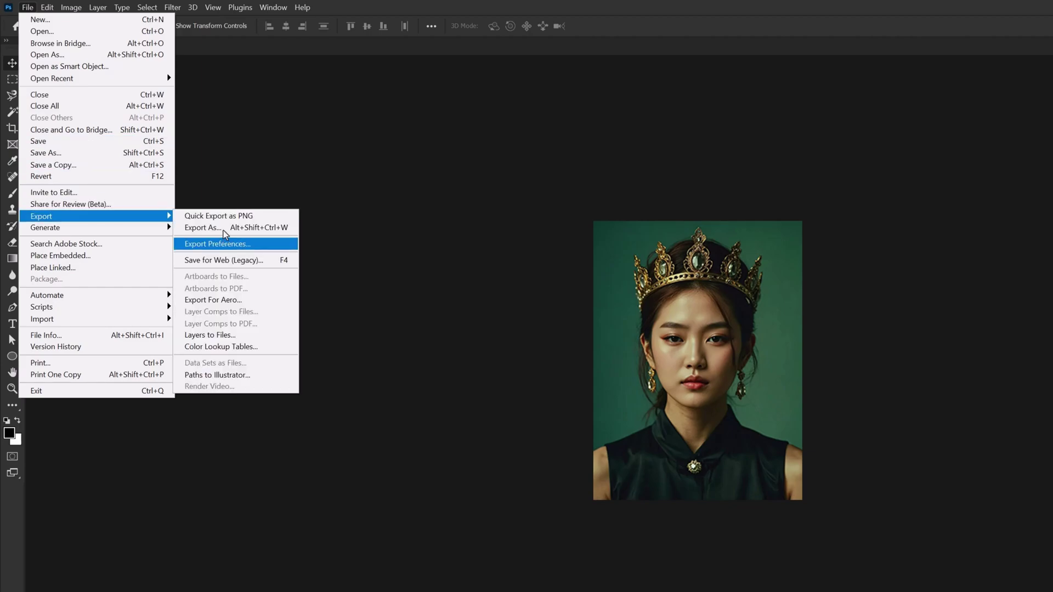
{"action": "left_click", "coordinate": [239, 261]}
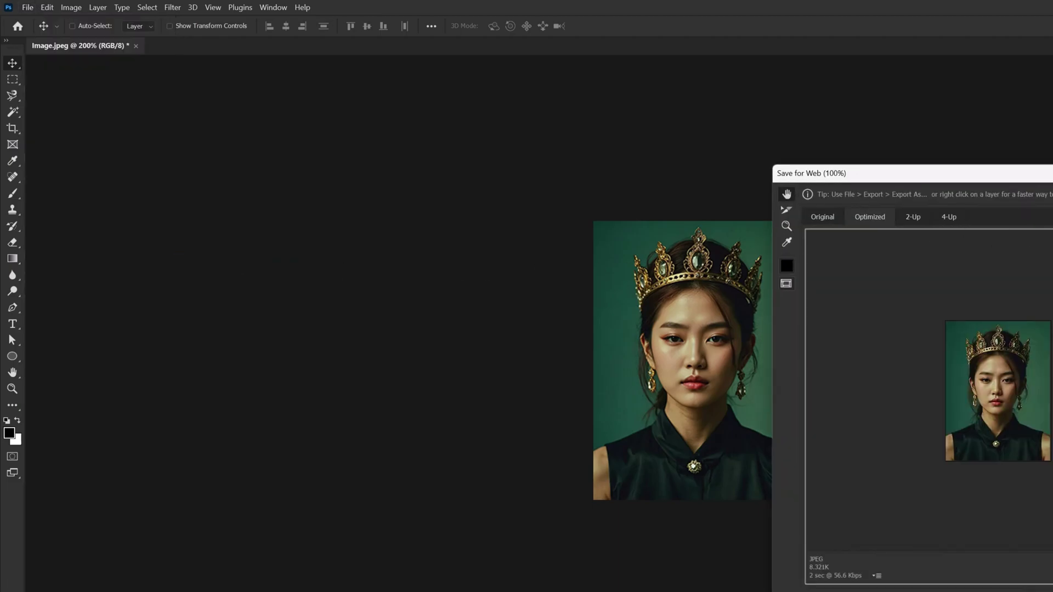
{"action": "left_click", "coordinate": [838, 209]}
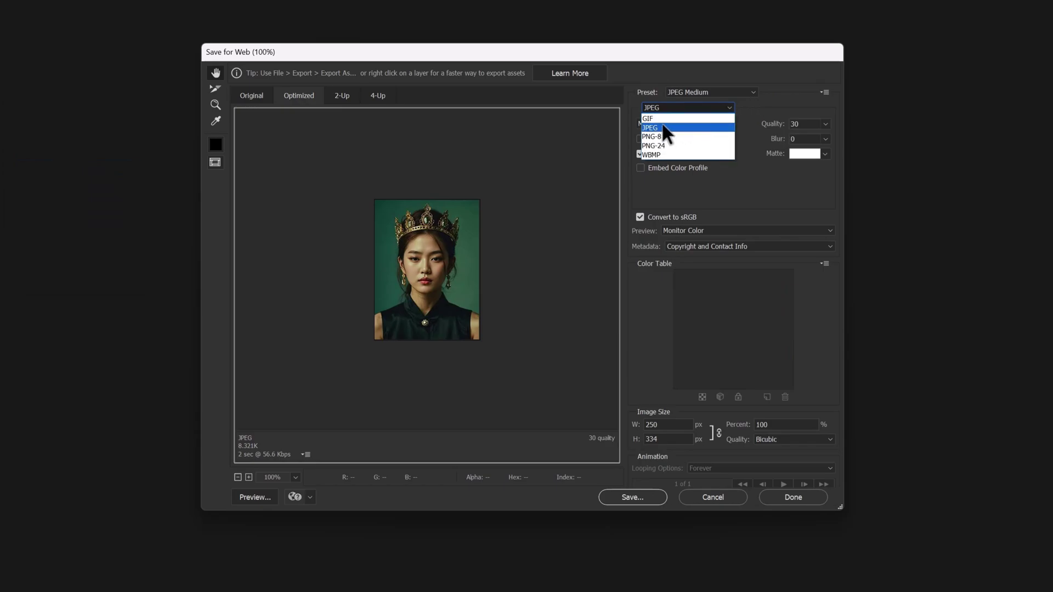
{"action": "left_click", "coordinate": [653, 119]}
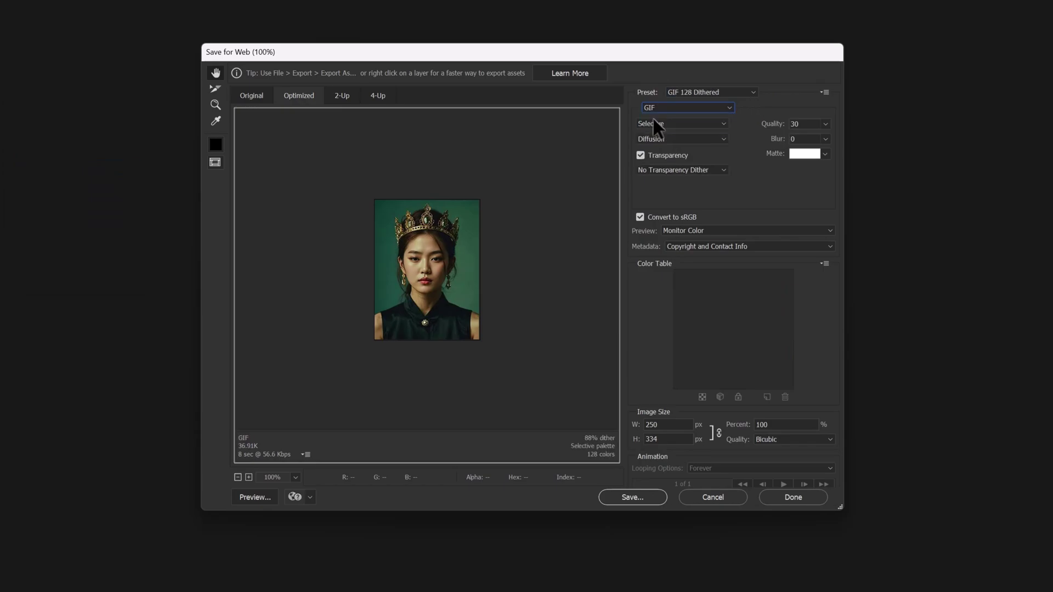
- Zoom the export preview to 400% and change colour reduction from Selective to Perceptual
{"action": "left_click", "coordinate": [422, 269]}
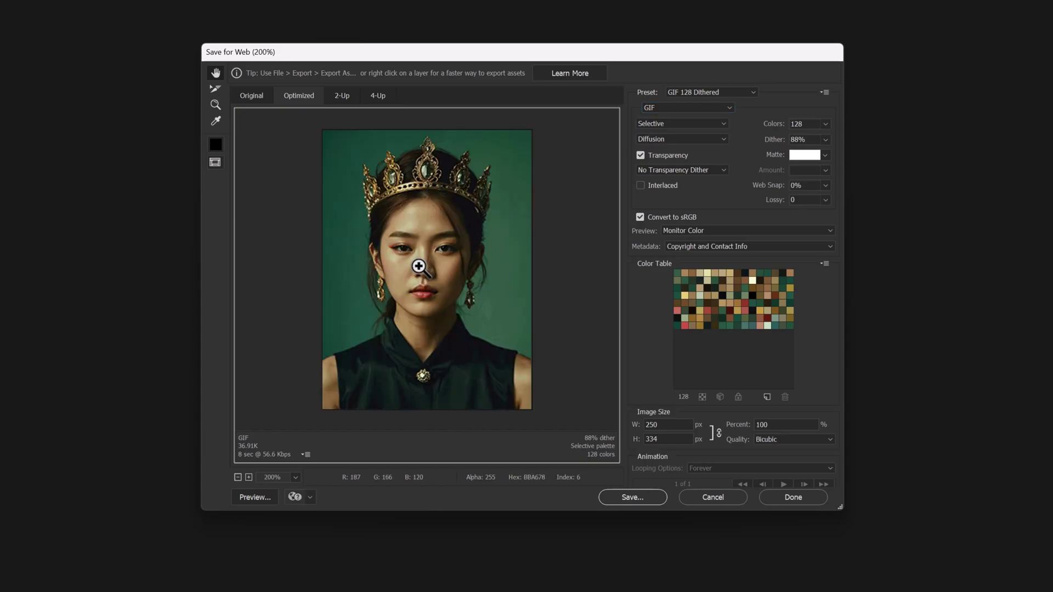
{"action": "left_click", "coordinate": [421, 270]}
{"action": "left_click", "coordinate": [419, 266]}
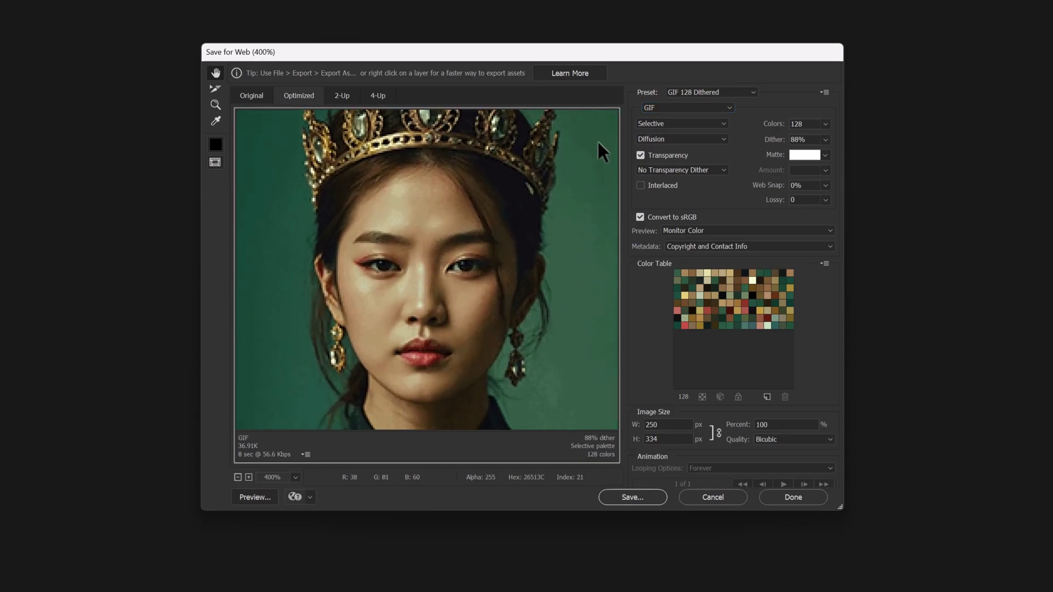
{"action": "left_click", "coordinate": [681, 125]}
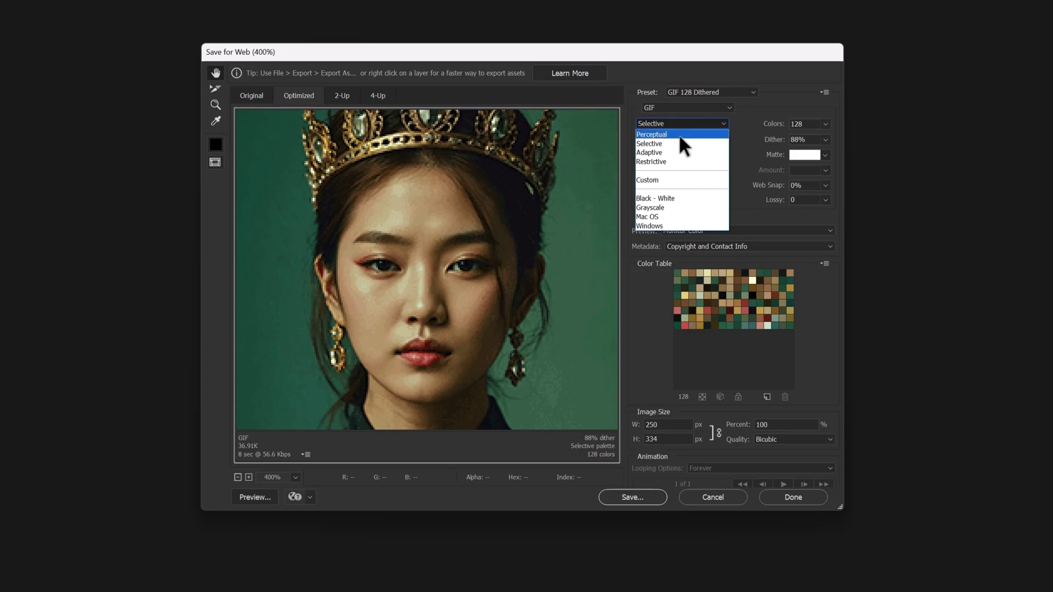
{"action": "left_click", "coordinate": [679, 134]}
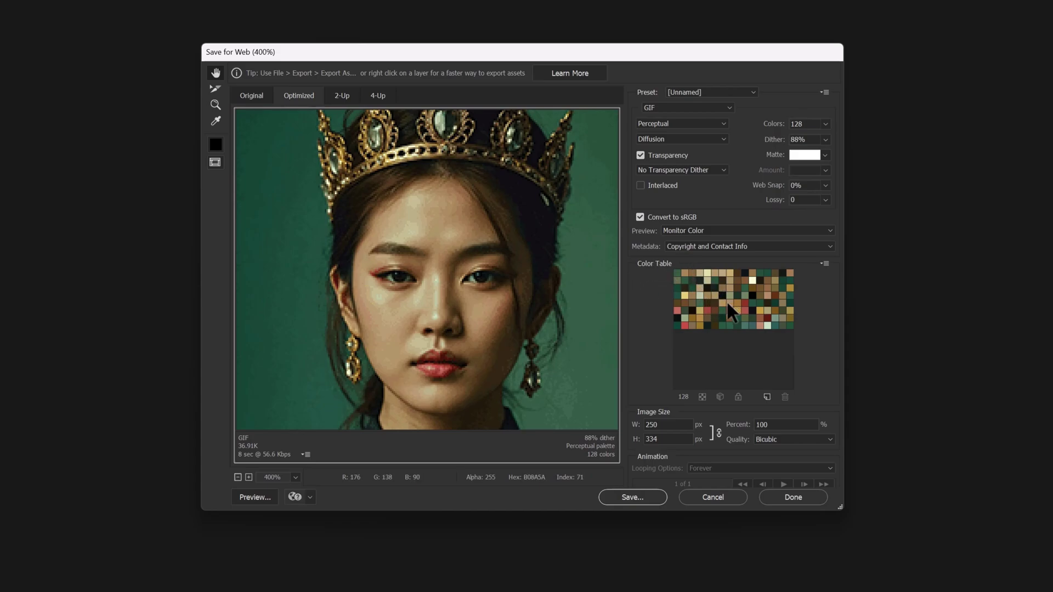
{"action": "left_click_drag", "start_coordinate": [474, 178], "coordinate": [438, 182]}
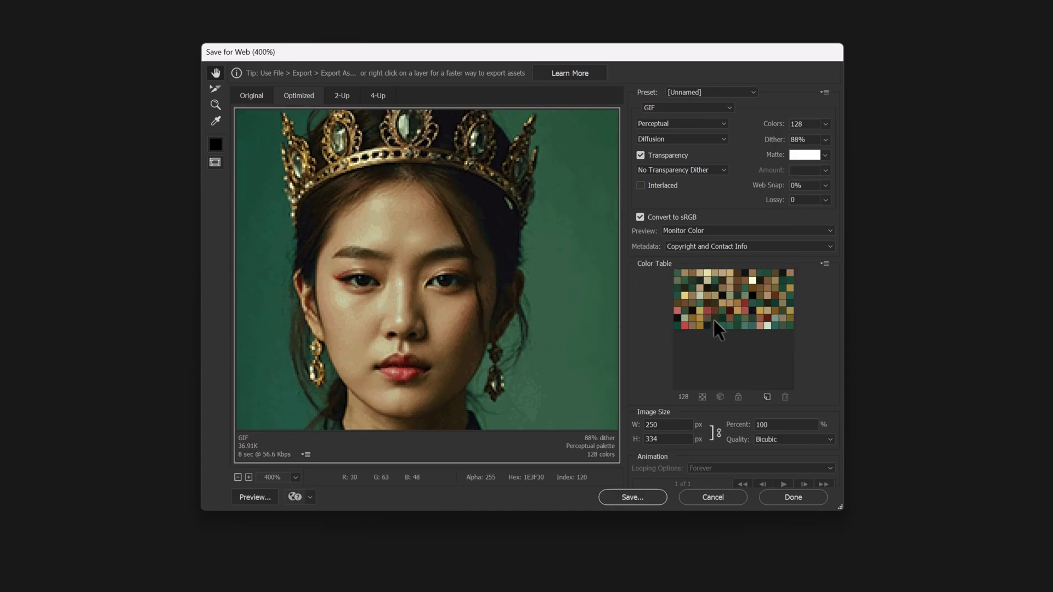
{"action": "left_click_drag", "start_coordinate": [469, 280], "coordinate": [505, 278]}
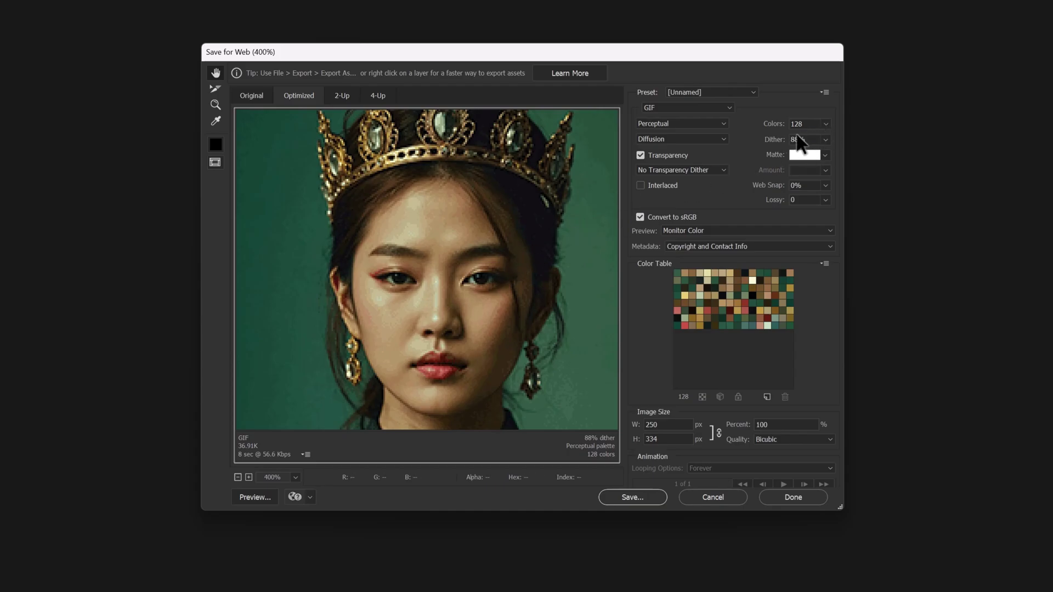
- Set the GIF palette's colour count to 8 using the Colors list and arrow keys
{"action": "left_click", "coordinate": [827, 128]}
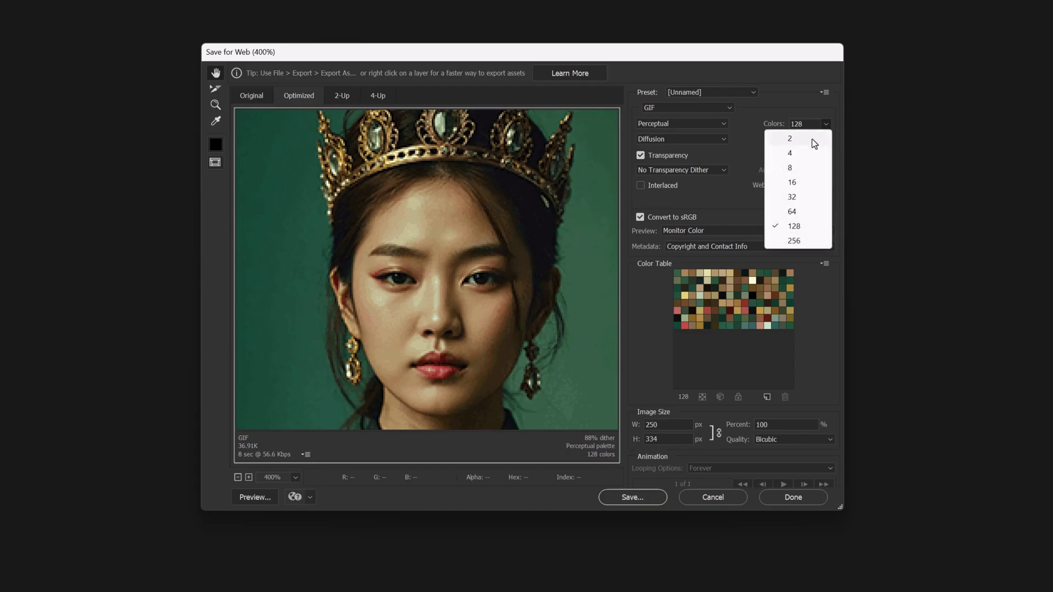
{"action": "left_click", "coordinate": [815, 143]}
{"action": "scroll", "coordinate": [552, 247], "scroll_direction": "down", "scroll_amount": 1}
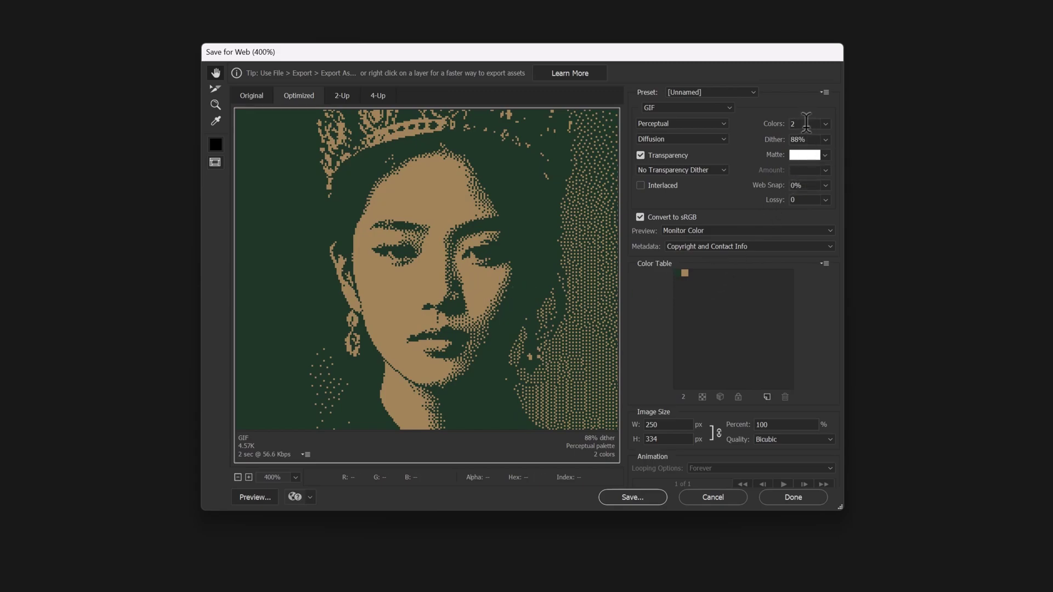
{"action": "key", "text": "Up"}
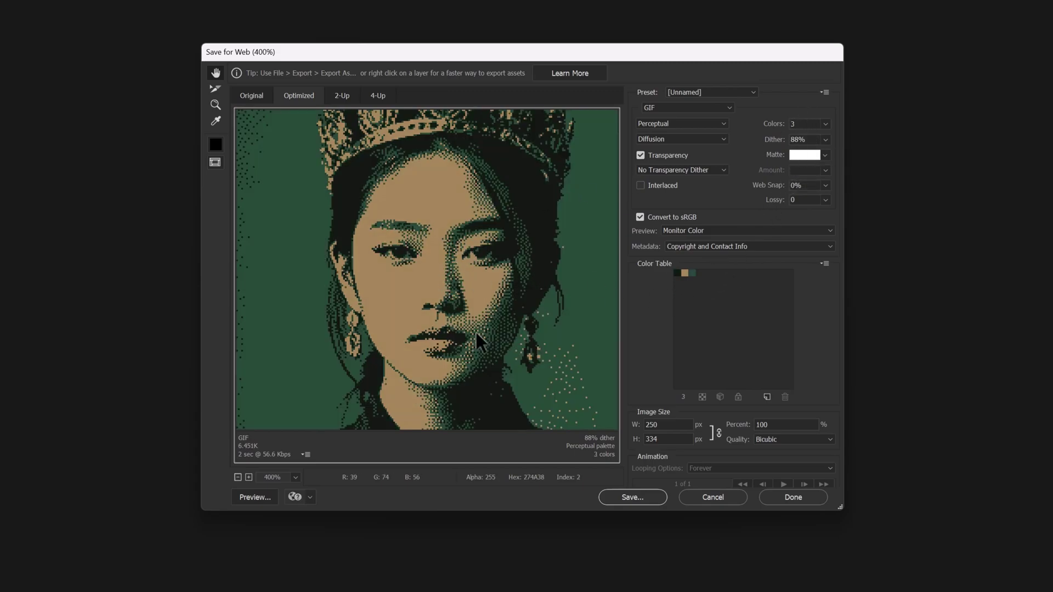
{"action": "key", "text": "Up"}
{"action": "key", "text": "Up"}
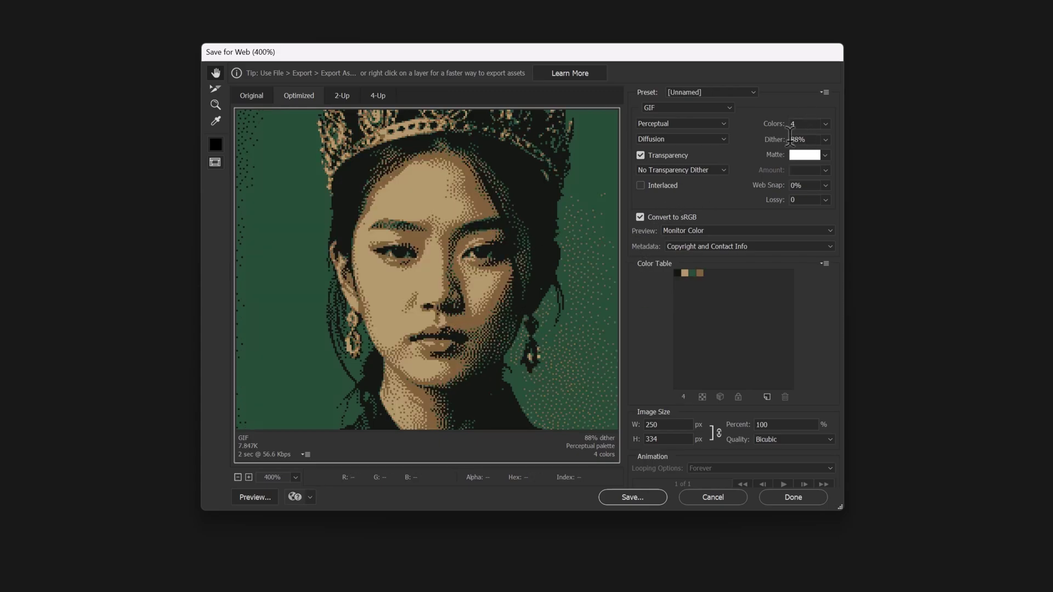
{"action": "key", "text": "Up"}
{"action": "key", "text": "Up"}
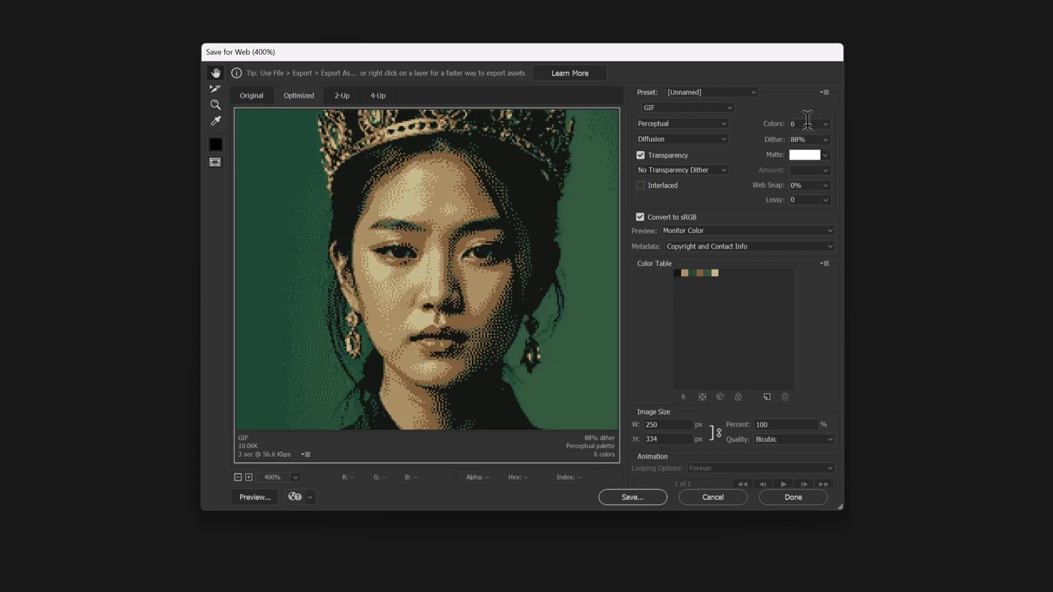
{"action": "key", "text": "Up"}
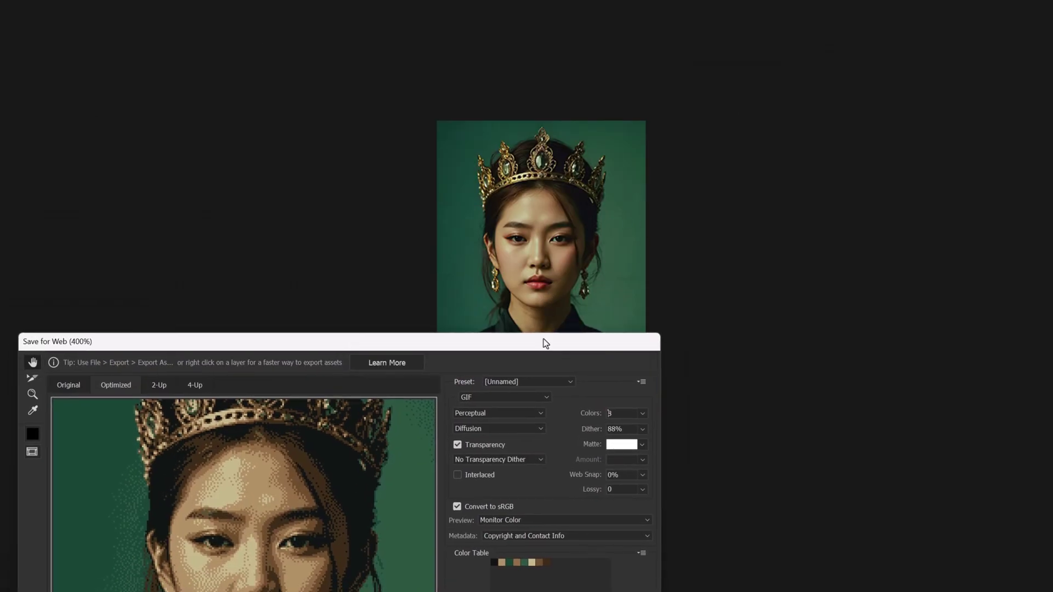
- Lower the Colors value to 6 by entering 5 and stepping it up once
{"action": "left_click_drag", "start_coordinate": [546, 343], "coordinate": [485, 176]}
{"action": "double_click", "coordinate": [570, 245]}
{"action": "type", "text": "5"}
{"action": "key", "text": "Up"}
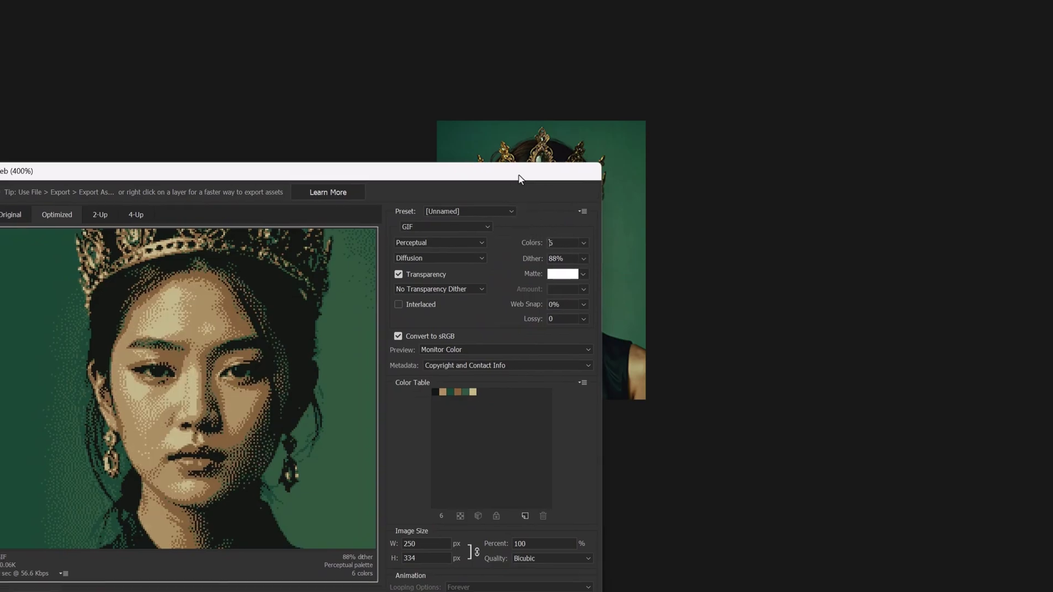
- Switch the GIF dither algorithm from Diffusion to Pattern
{"action": "left_click_drag", "start_coordinate": [536, 172], "coordinate": [788, 49]}
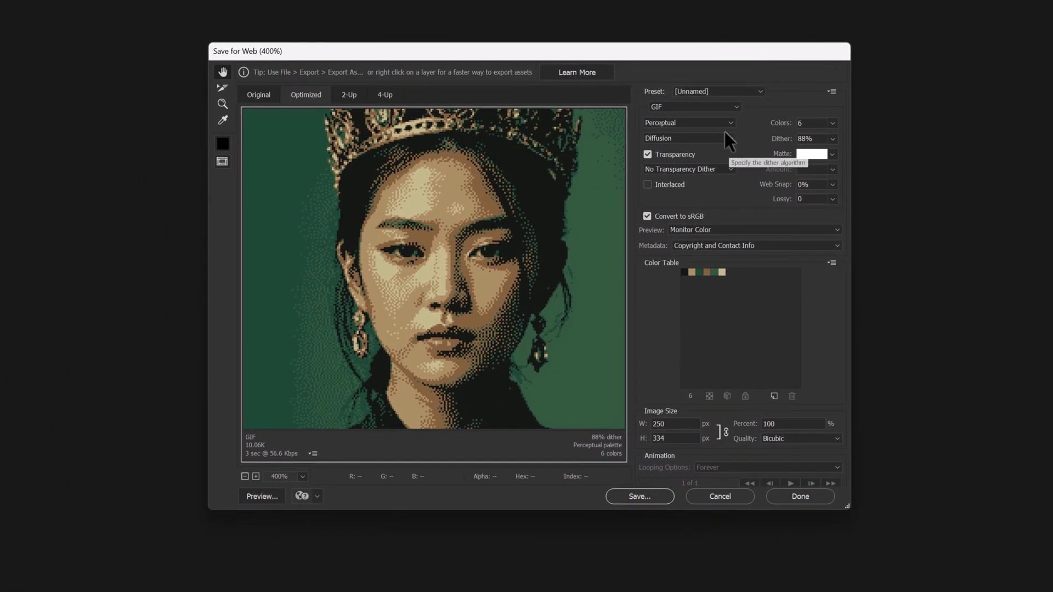
{"action": "left_click", "coordinate": [669, 139]}
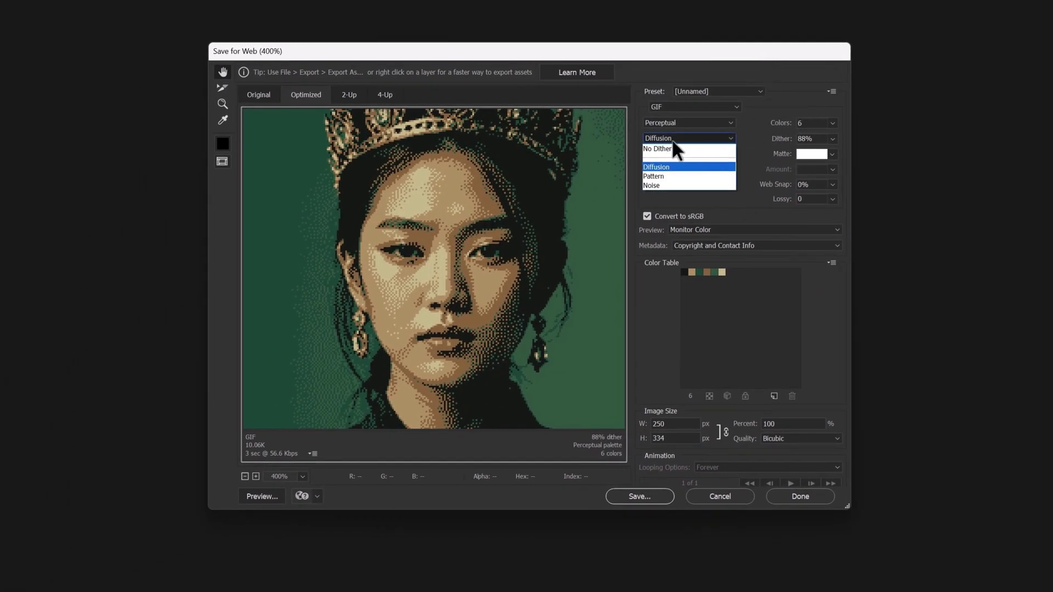
{"action": "left_click", "coordinate": [664, 177]}
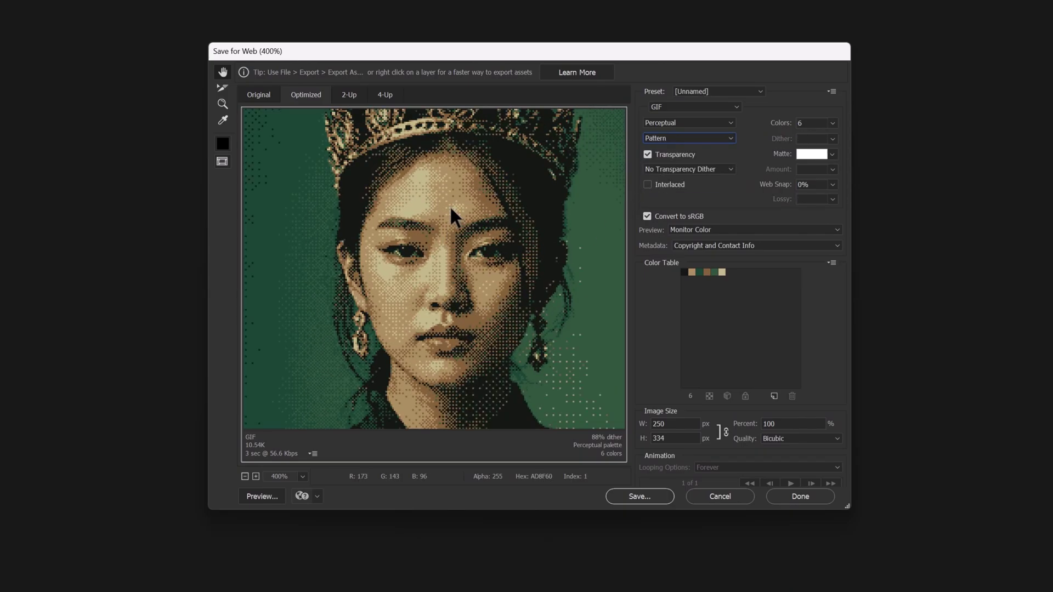
{"action": "left_click", "coordinate": [686, 139]}
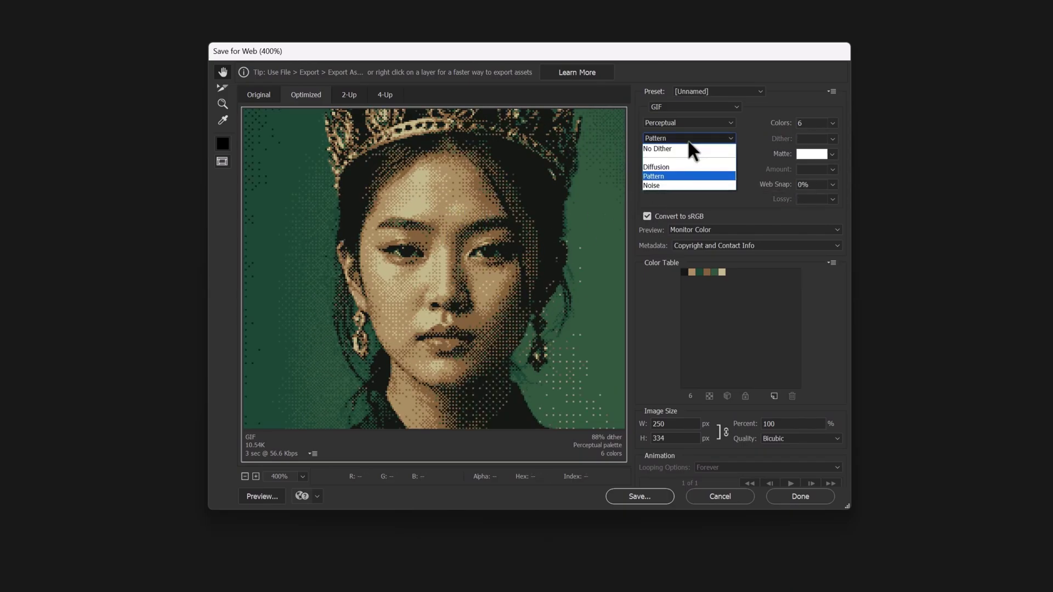
{"action": "left_click", "coordinate": [663, 177]}
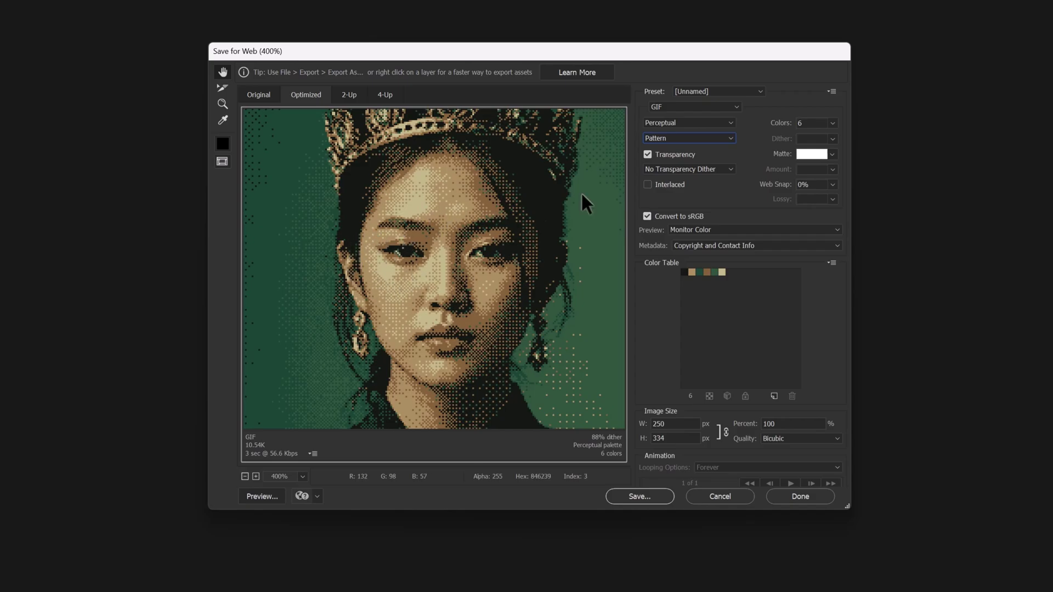
{"action": "scroll", "coordinate": [699, 144], "scroll_direction": "up", "scroll_amount": 1}
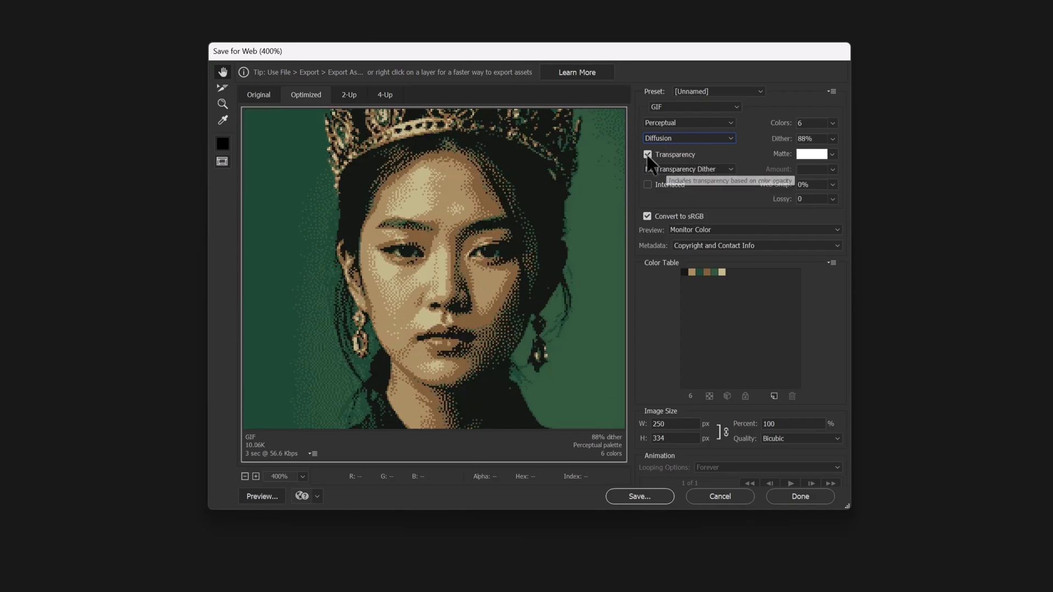
{"action": "key", "text": "Down"}
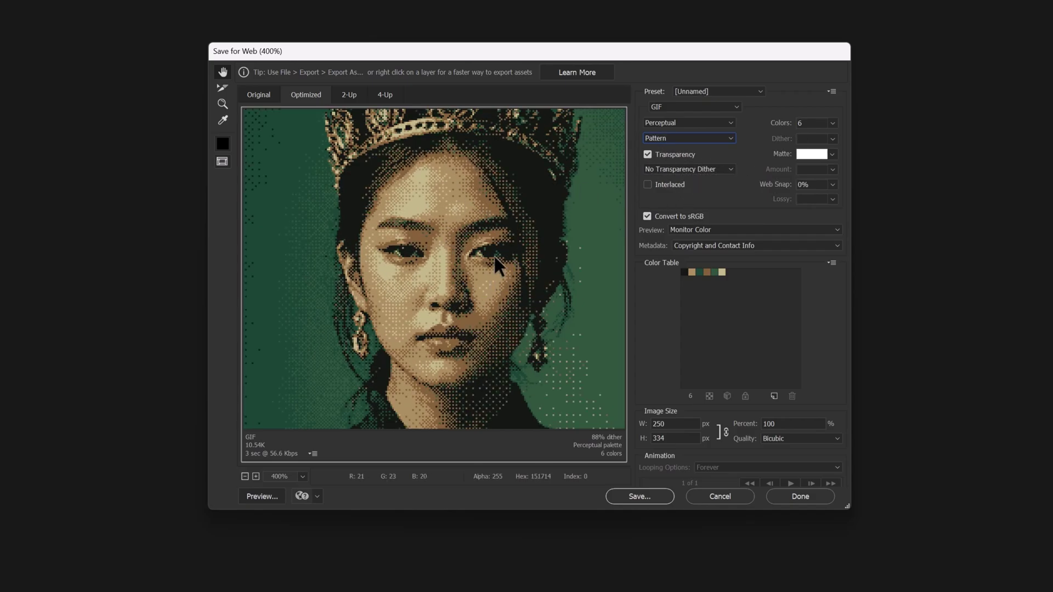
- Preview Noise dithering, then return the dither algorithm to Pattern
{"action": "left_click", "coordinate": [681, 138]}
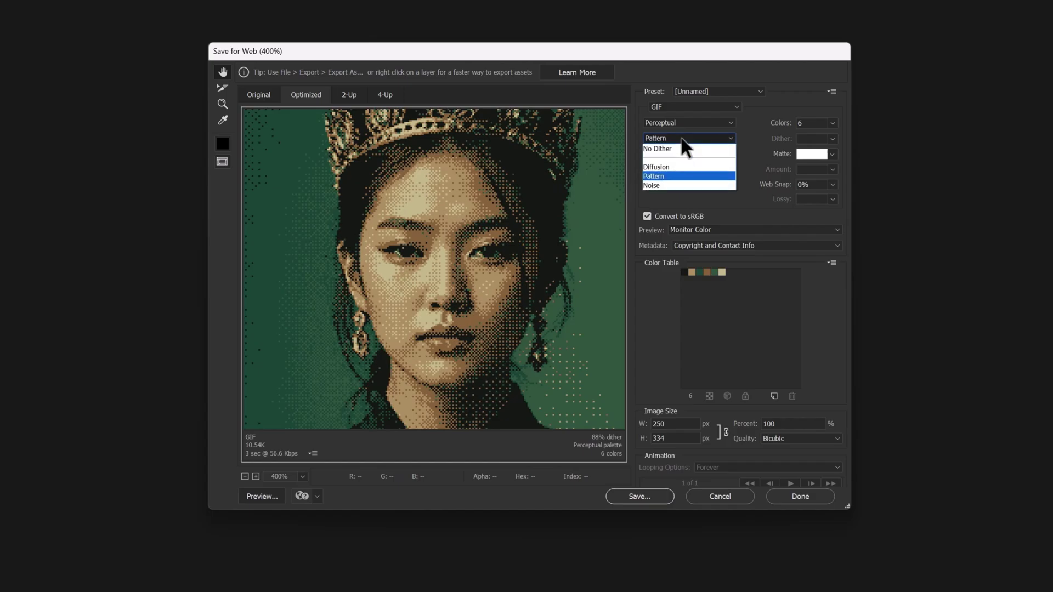
{"action": "left_click", "coordinate": [663, 186]}
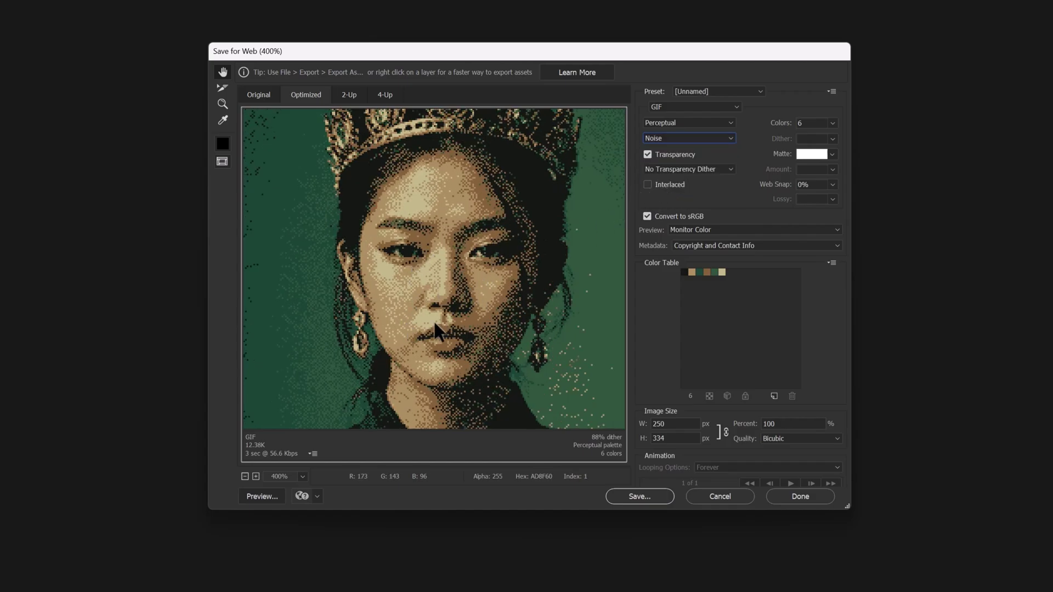
{"action": "left_click", "coordinate": [691, 139]}
{"action": "left_click", "coordinate": [656, 174]}
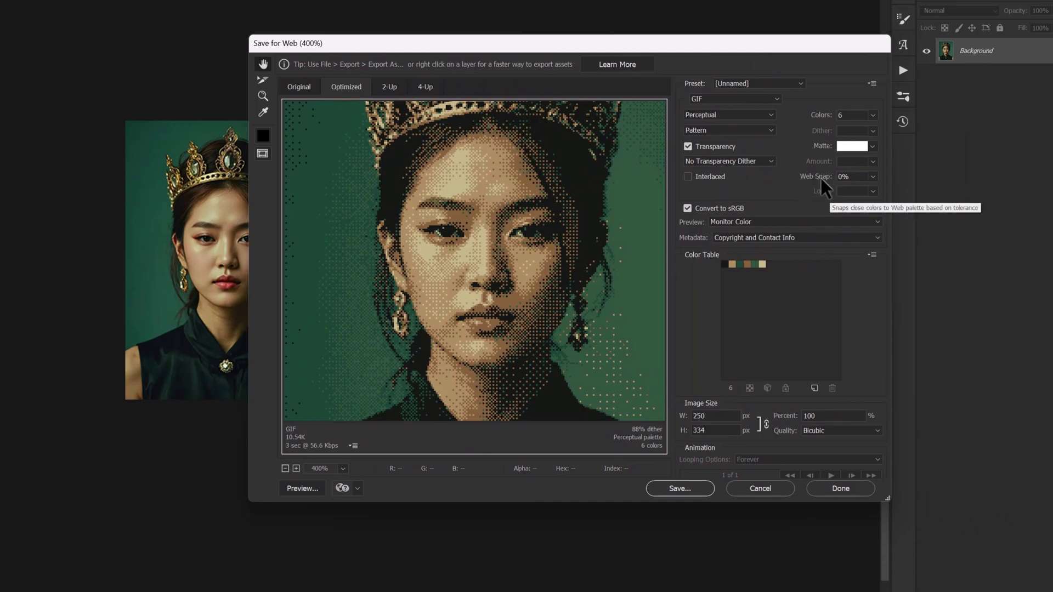
{"action": "left_click_drag", "start_coordinate": [825, 187], "coordinate": [841, 186]}
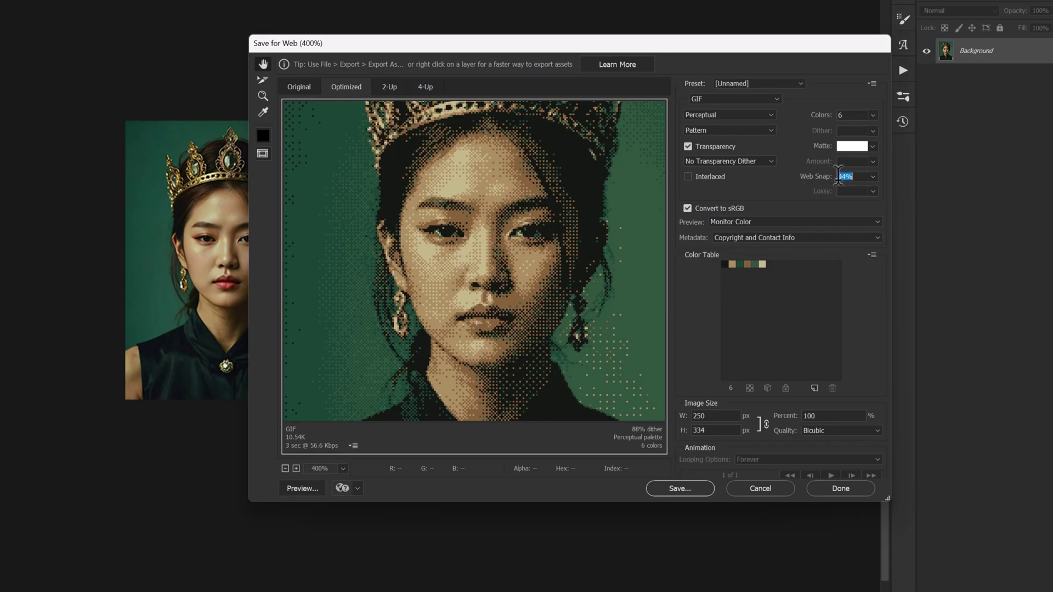
{"action": "type", "text": "100"}
{"action": "key", "text": "Return"}
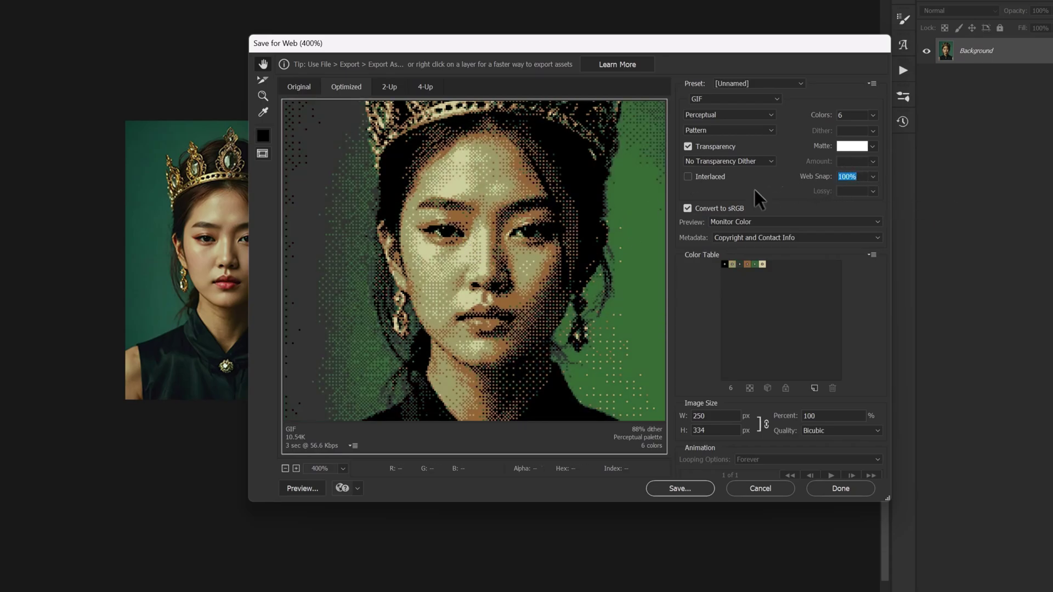
{"action": "left_click_drag", "start_coordinate": [822, 181], "coordinate": [730, 184]}
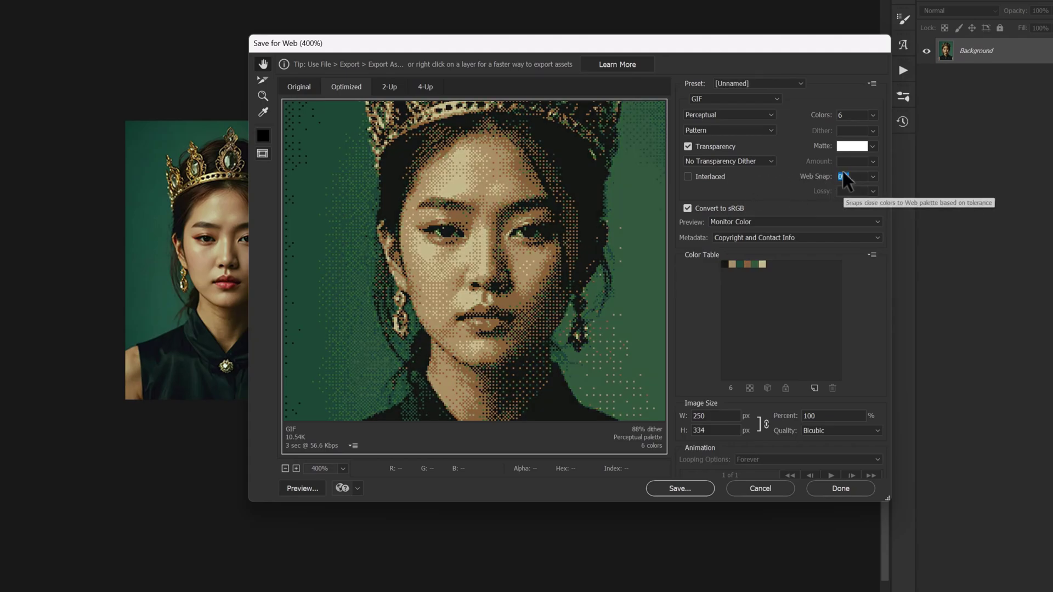
{"action": "left_click_drag", "start_coordinate": [807, 46], "coordinate": [418, 47]}
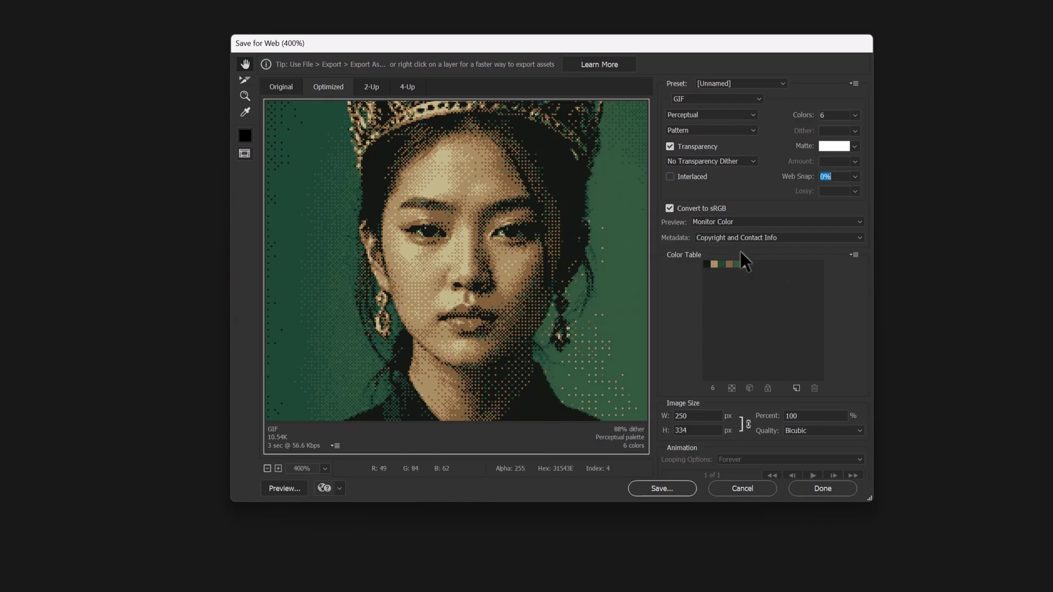
{"action": "double_click", "coordinate": [706, 264]}
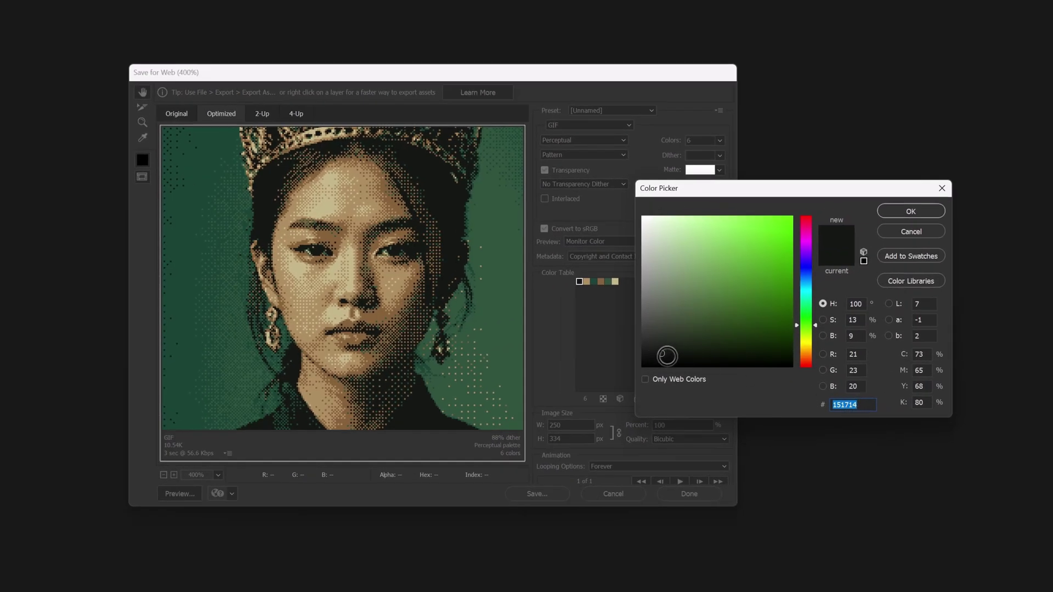
{"action": "left_click_drag", "start_coordinate": [790, 342], "coordinate": [774, 355]}
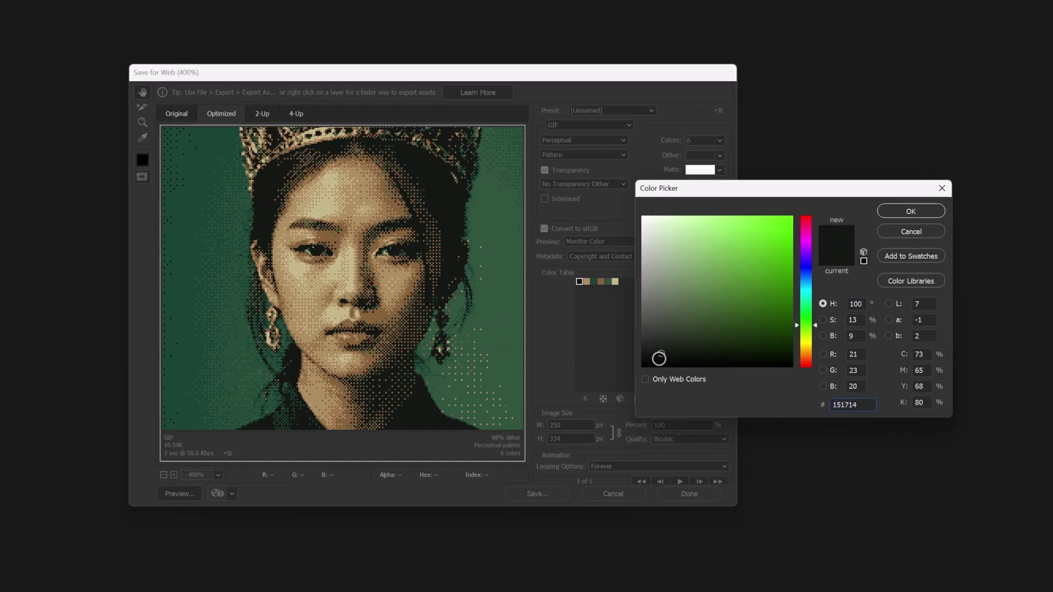
{"action": "left_click", "coordinate": [911, 211]}
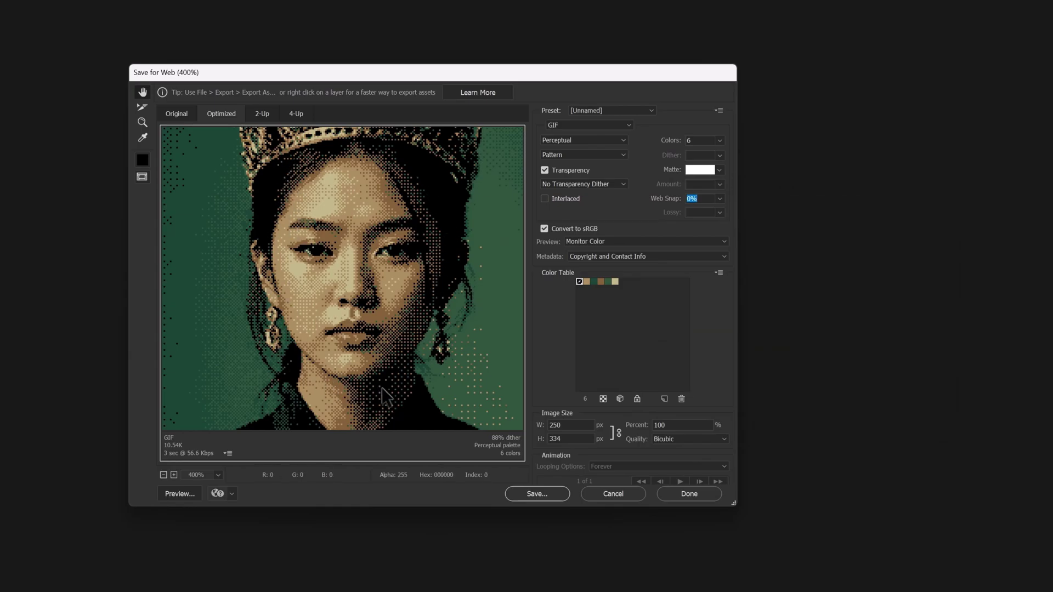
{"action": "double_click", "coordinate": [579, 281]}
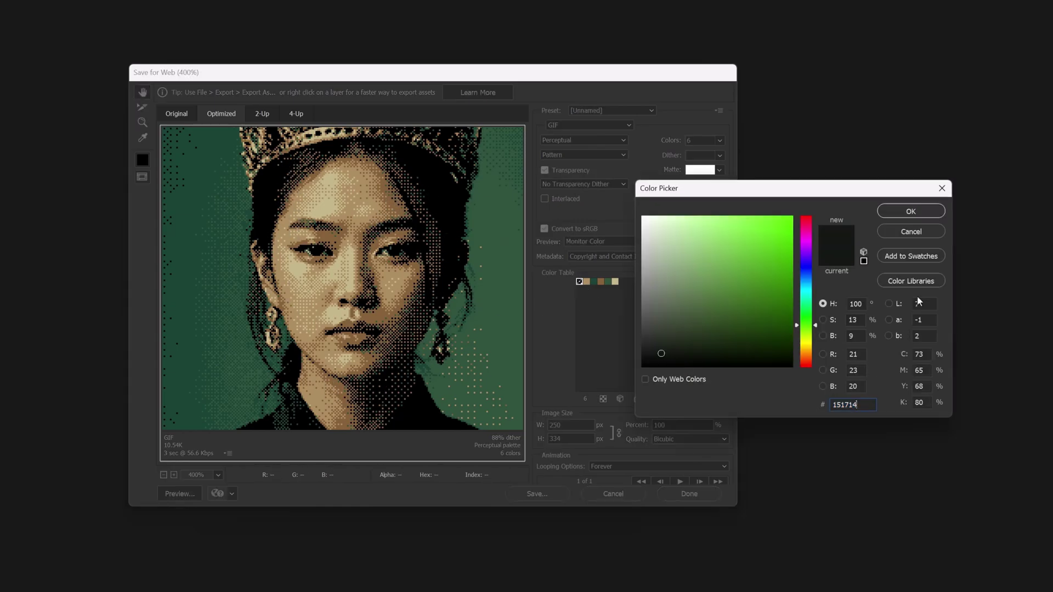
{"action": "left_click", "coordinate": [921, 215]}
{"action": "mouse_move", "coordinate": [391, 303]}
{"action": "left_mouse_down"}
{"action": "mouse_move", "coordinate": [404, 188]}
{"action": "mouse_move", "coordinate": [402, 302]}
{"action": "left_mouse_up"}
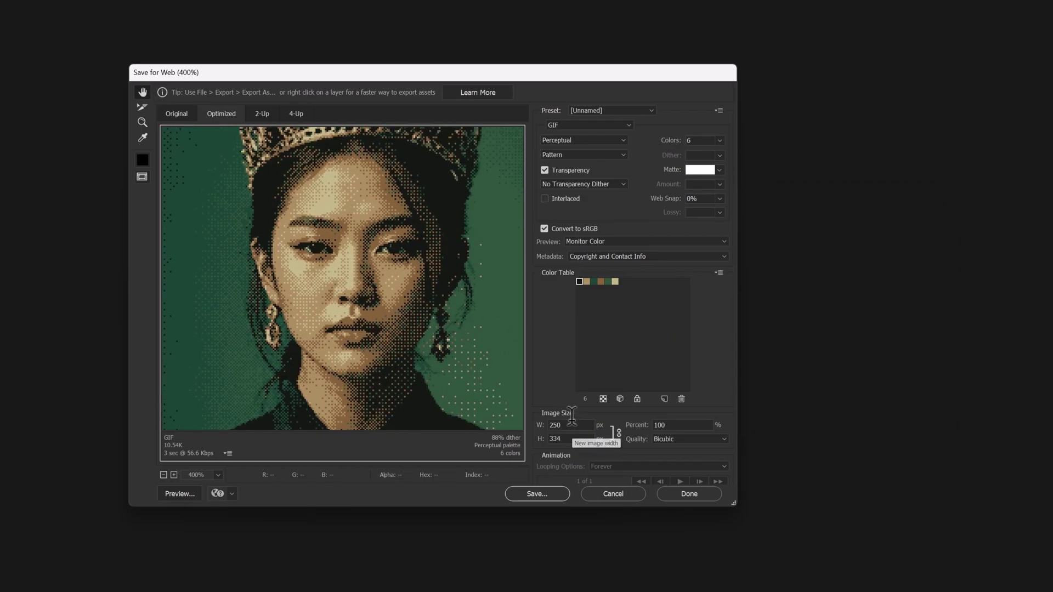
- Change the export image width to 500 px
{"action": "double_click", "coordinate": [569, 428]}
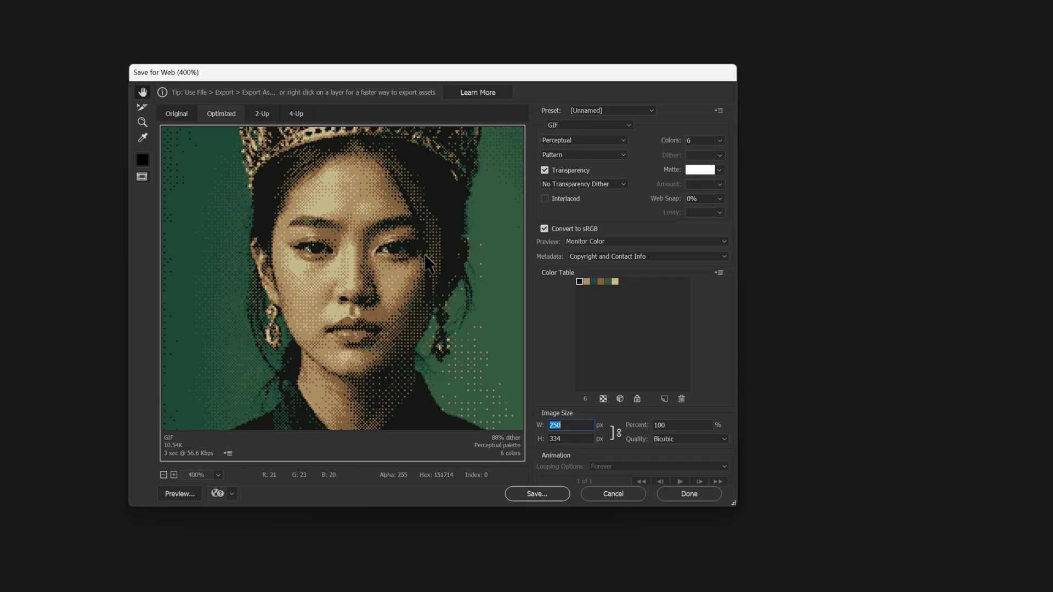
{"action": "type", "text": "00"}
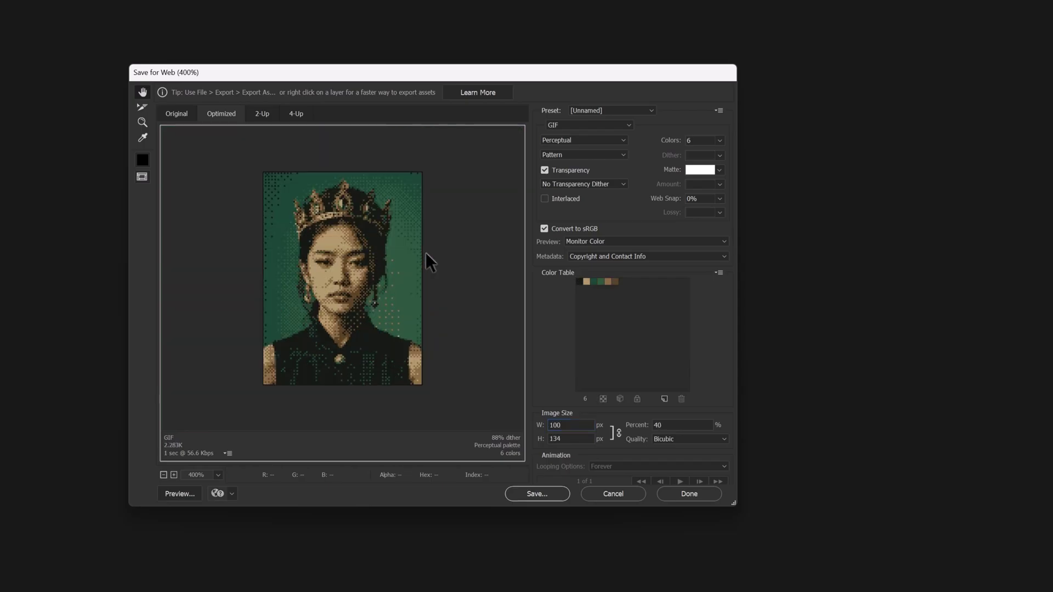
{"action": "scroll", "coordinate": [333, 271], "scroll_direction": "up", "scroll_amount": 5}
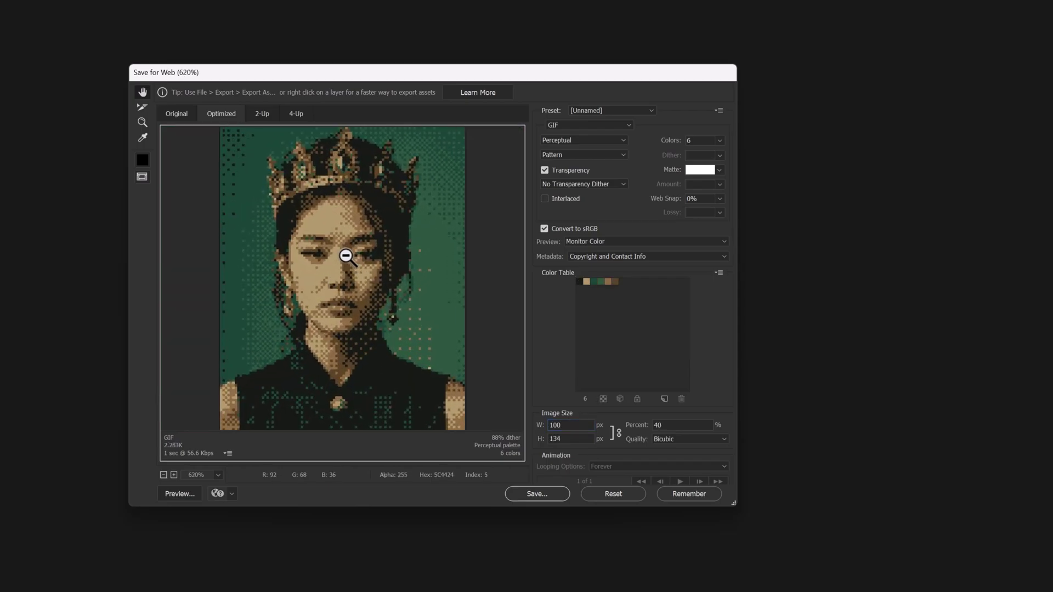
{"action": "double_click", "coordinate": [571, 425]}
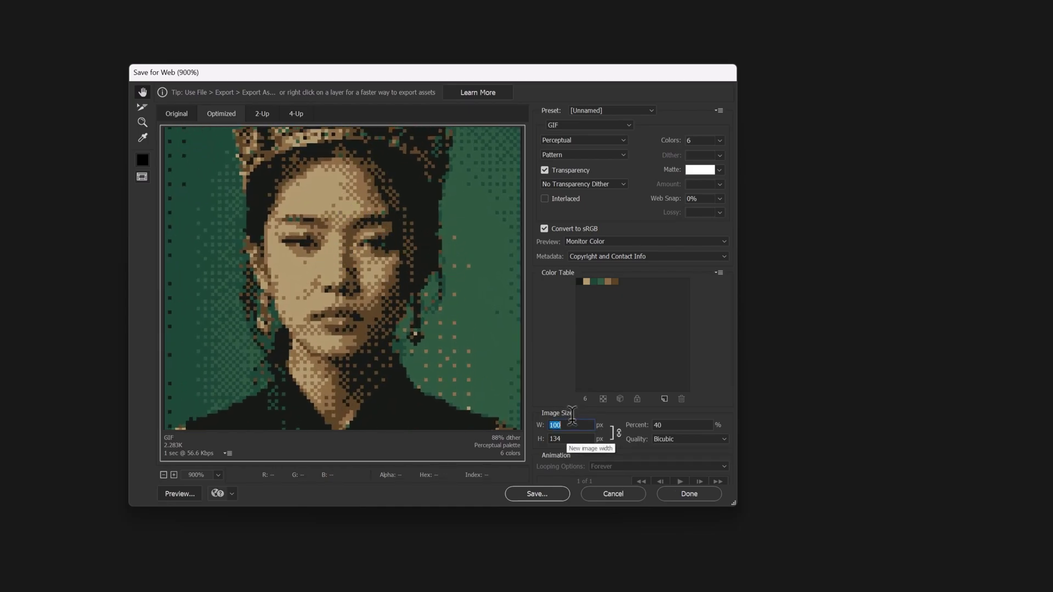
{"action": "type", "text": "500"}
{"action": "key", "text": "Return"}
- Set the export width to 250 px (334 px high) and zoom in to inspect the dithering
{"action": "scroll", "coordinate": [313, 379], "scroll_direction": "down", "scroll_amount": 7}
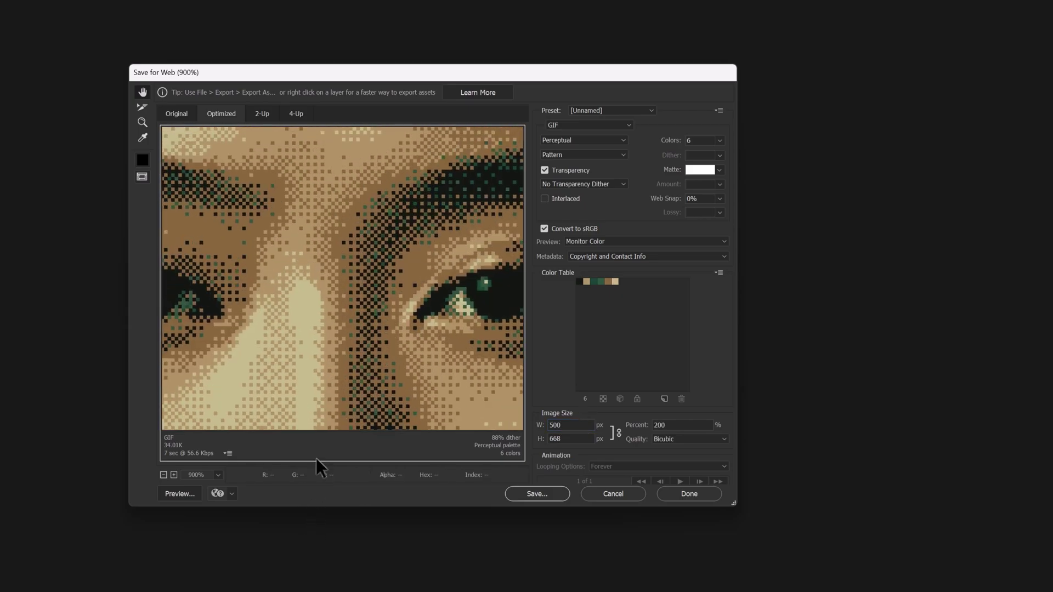
{"action": "scroll", "coordinate": [335, 305], "scroll_direction": "up", "scroll_amount": 1}
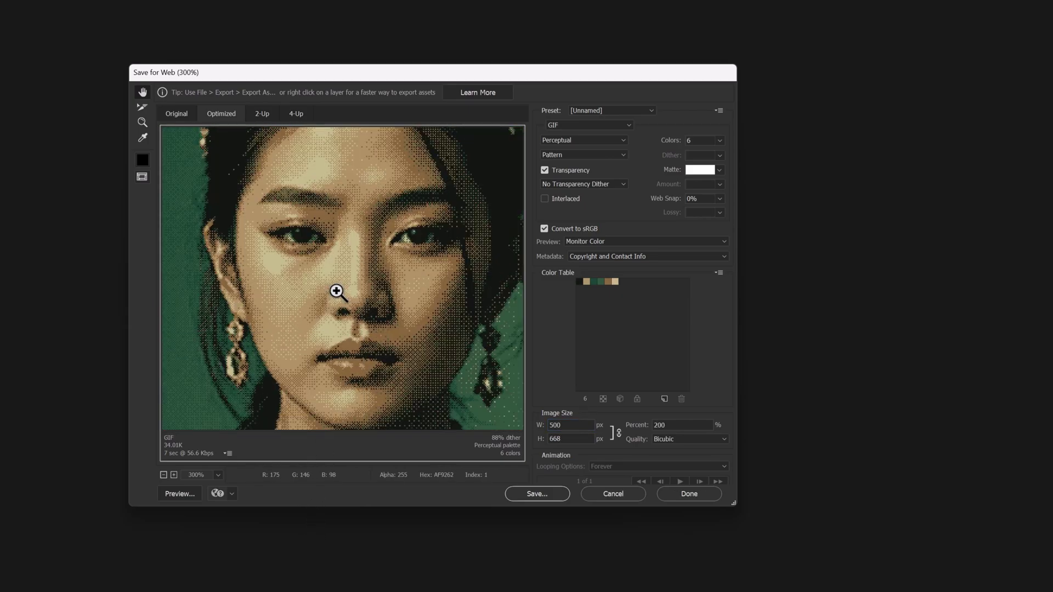
{"action": "left_click", "coordinate": [571, 428]}
{"action": "type", "text": "250"}
{"action": "key", "text": "Return"}
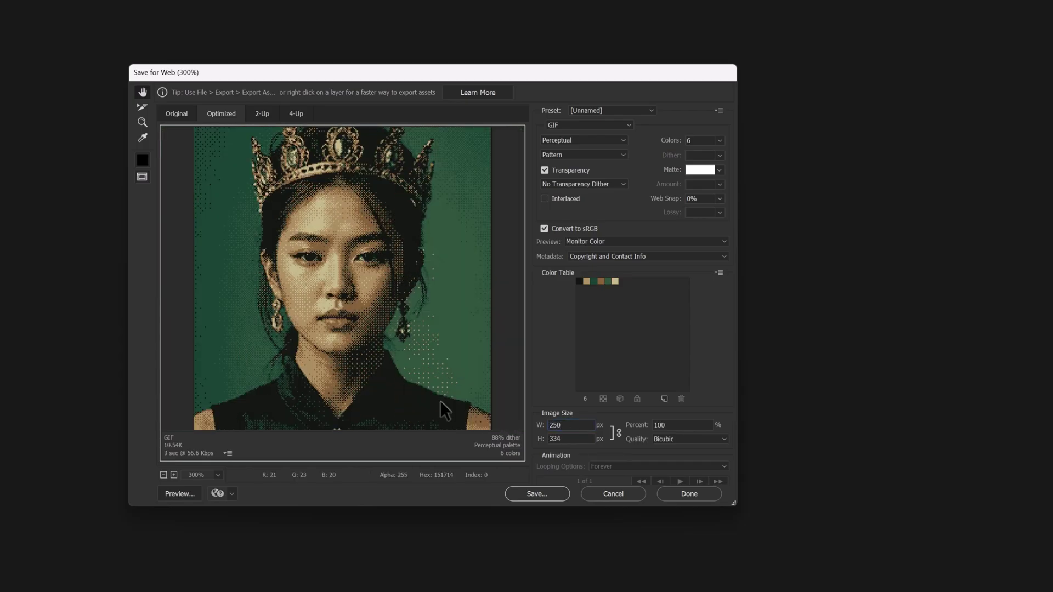
{"action": "scroll", "coordinate": [338, 241], "scroll_direction": "up", "scroll_amount": 1}
{"action": "scroll", "coordinate": [351, 248], "scroll_direction": "up", "scroll_amount": 5}
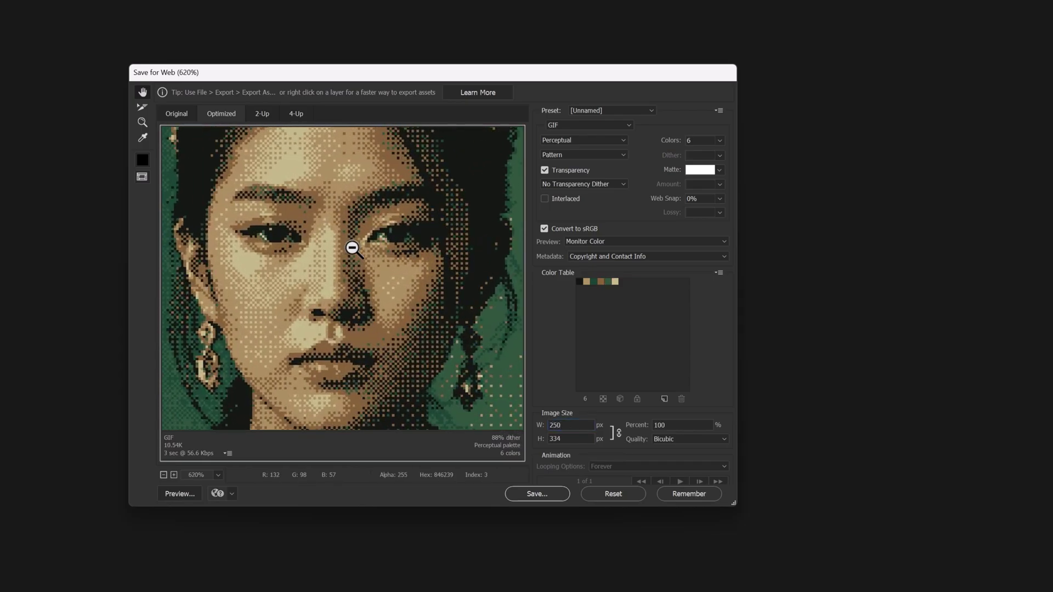
{"action": "scroll", "coordinate": [352, 249], "scroll_direction": "down", "scroll_amount": 2}
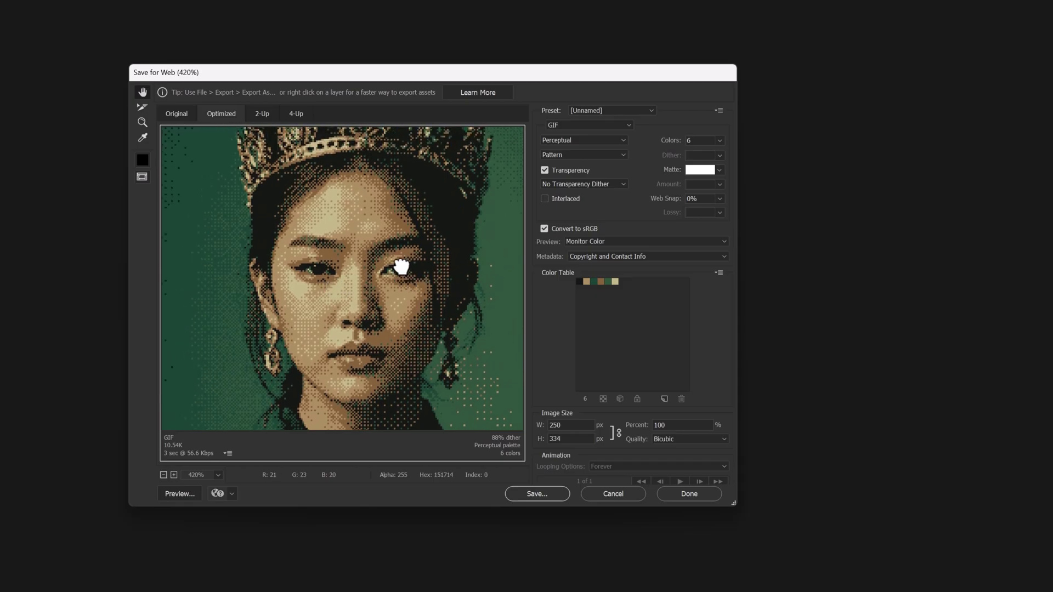
- Save the optimized GIF into the Final folder and close Image.jpeg without saving
{"action": "left_click", "coordinate": [530, 496]}
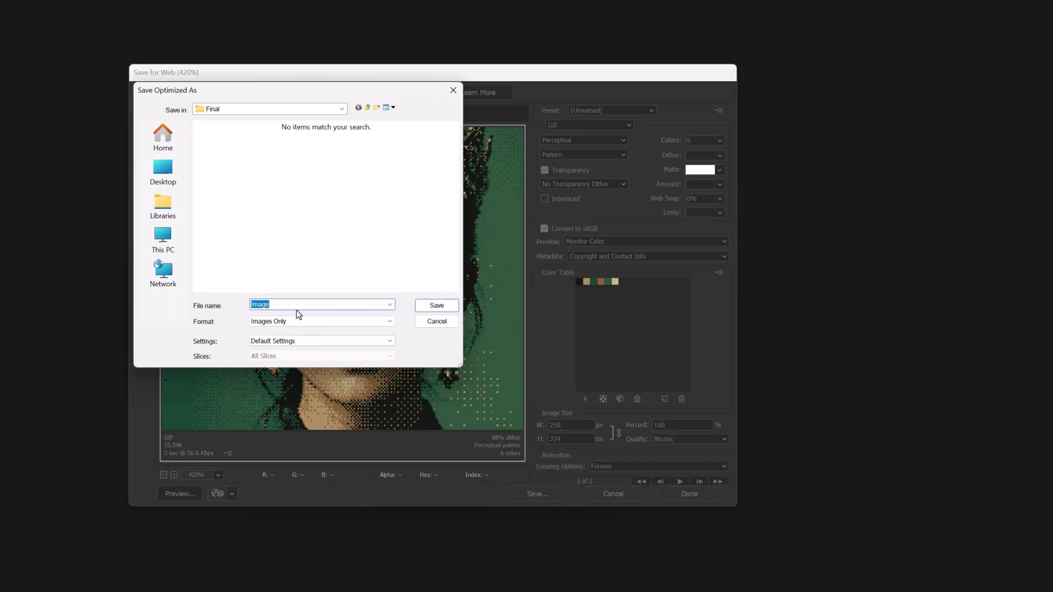
{"action": "left_click", "coordinate": [435, 305]}
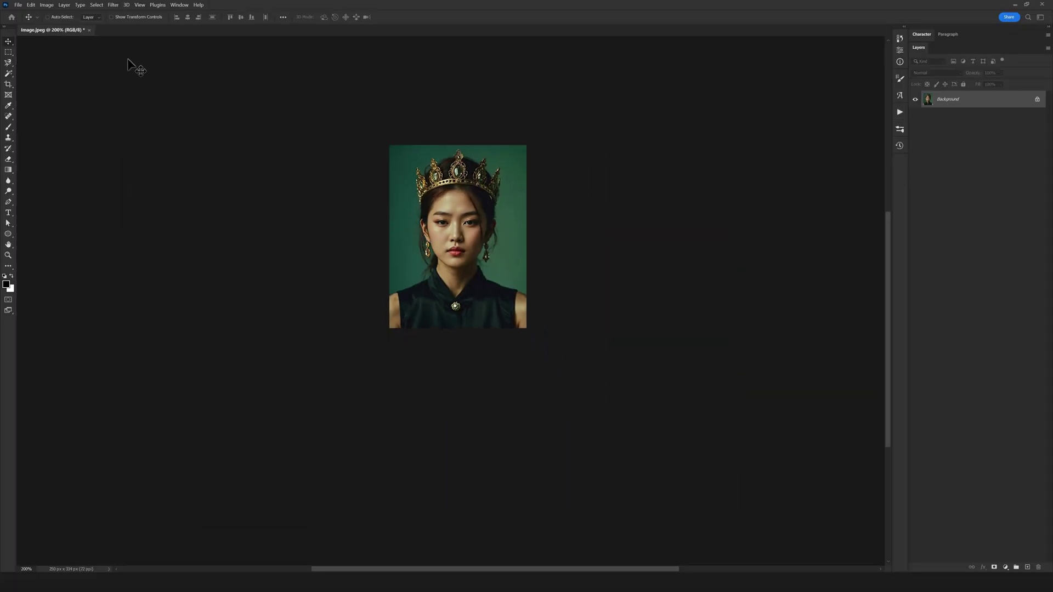
{"action": "left_click", "coordinate": [90, 31]}
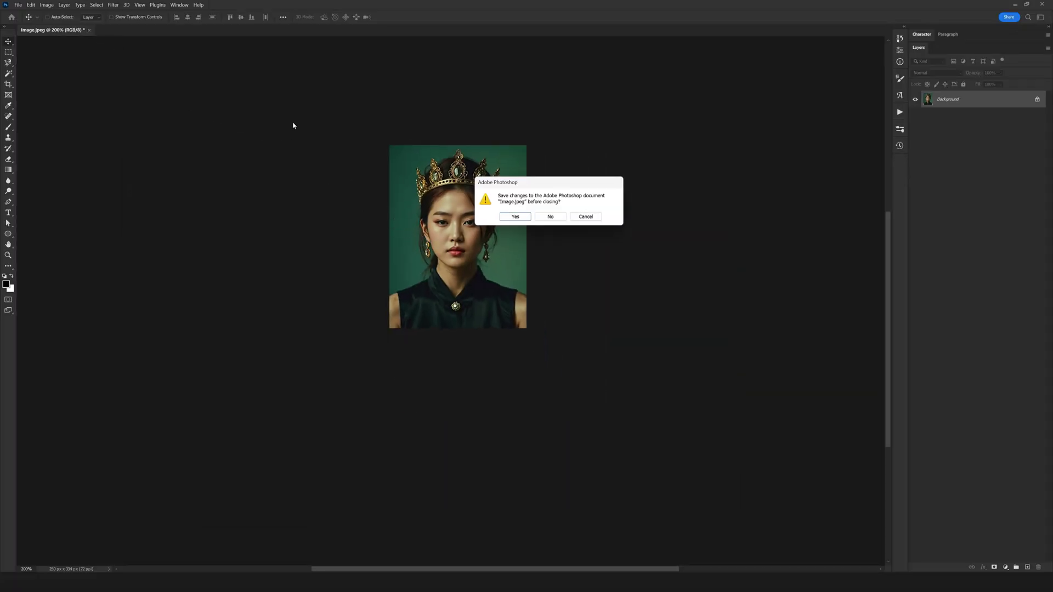
{"action": "left_click", "coordinate": [550, 218]}
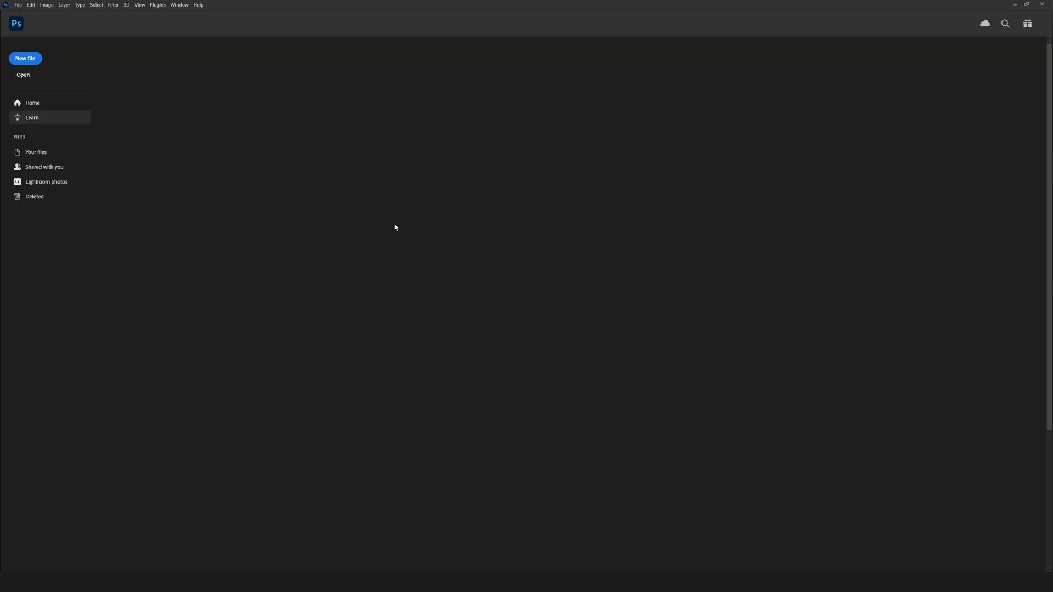
- Open the saved Image.gif in Photoshop by dragging it in from File Explorer
{"action": "left_click", "coordinate": [100, 566]}
{"action": "left_click_drag", "start_coordinate": [93, 83], "coordinate": [388, 230]}
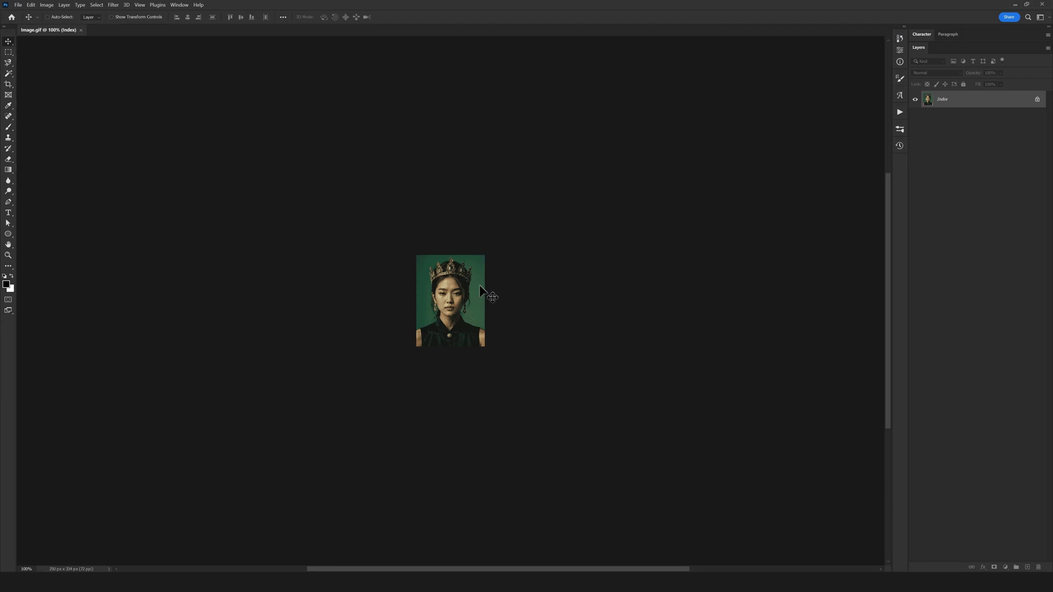
{"action": "scroll", "coordinate": [471, 319], "scroll_direction": "up", "scroll_amount": 4}
{"action": "scroll", "coordinate": [397, 233], "scroll_direction": "up", "scroll_amount": 2}
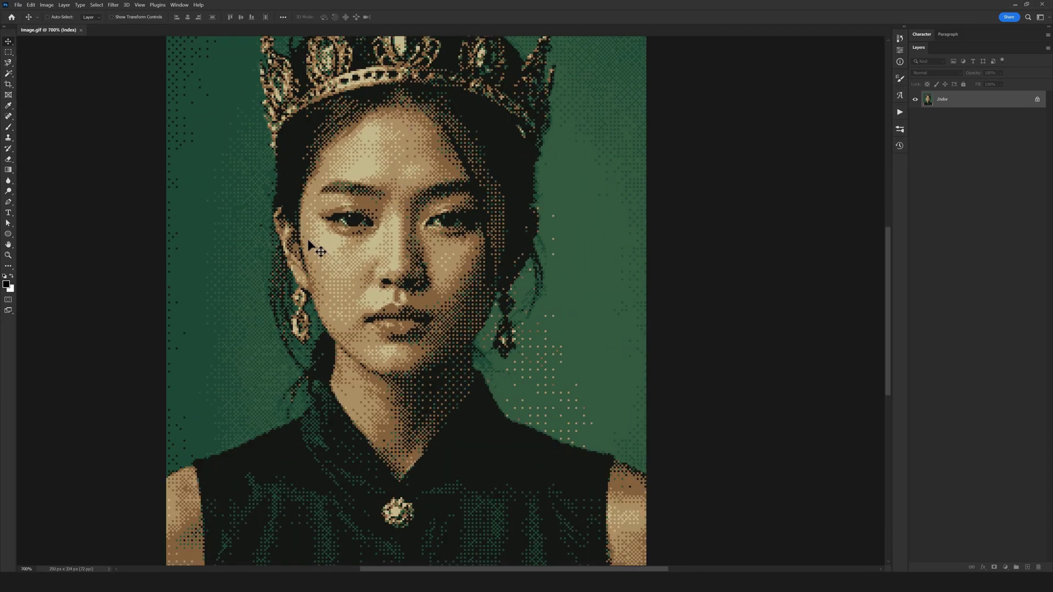
{"action": "scroll", "coordinate": [348, 235], "scroll_direction": "down", "scroll_amount": 6}
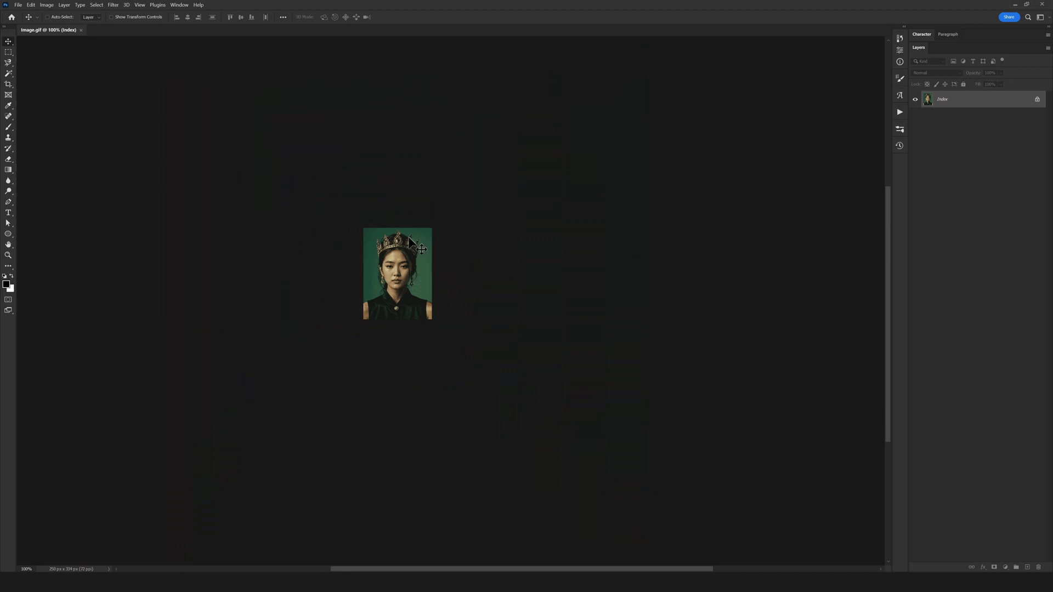
- Upscale Image.gif to 2500 × 3340 px with Nearest Neighbor (hard edges) resampling
{"action": "left_click", "coordinate": [47, 4]}
{"action": "left_click", "coordinate": [60, 61]}
{"action": "left_click_drag", "start_coordinate": [609, 184], "coordinate": [495, 121]}
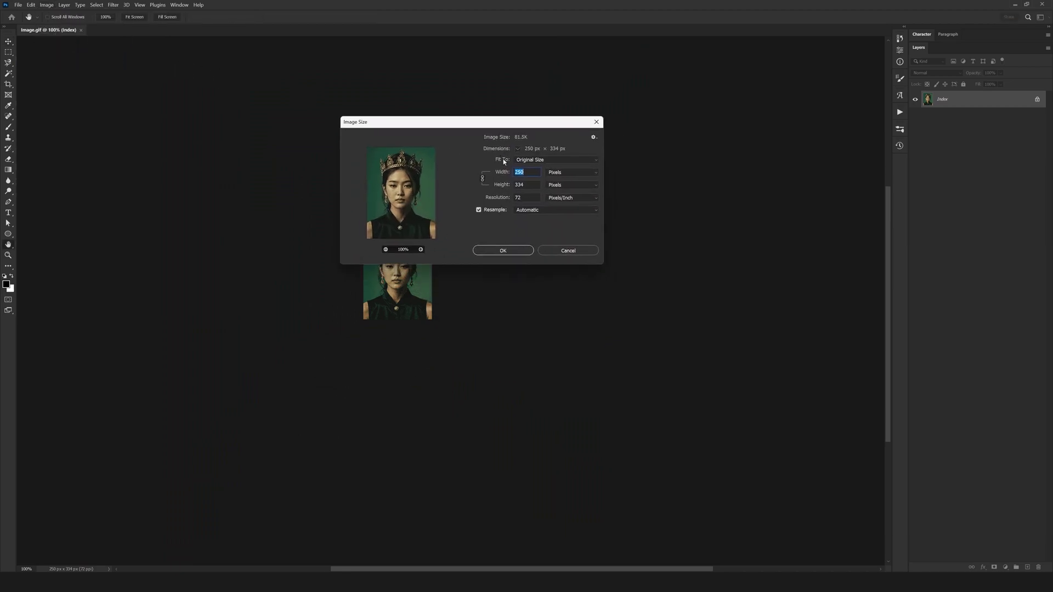
{"action": "type", "text": "2500"}
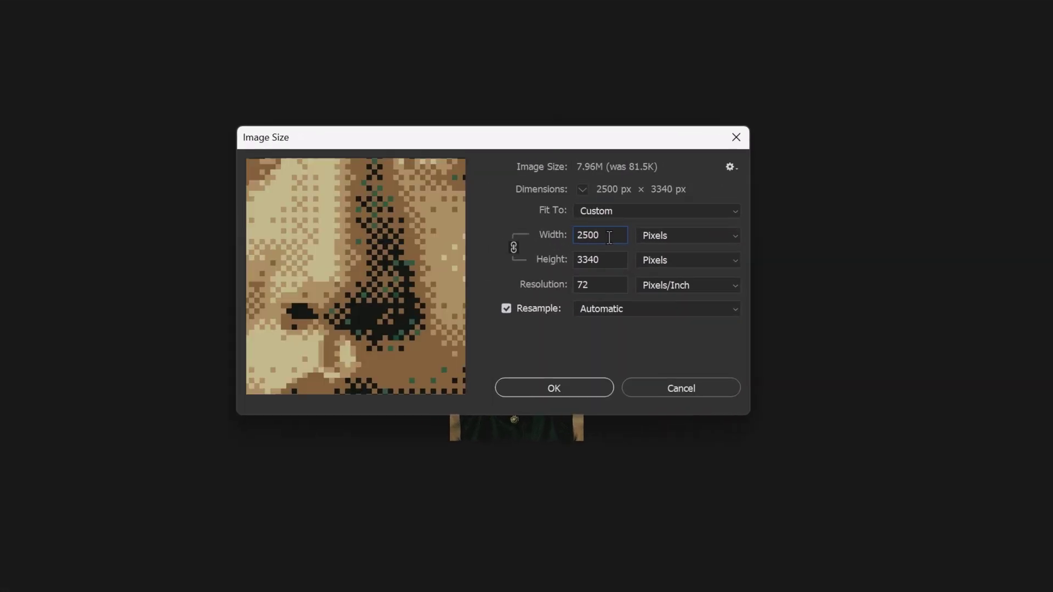
{"action": "left_click_drag", "start_coordinate": [405, 165], "coordinate": [426, 243]}
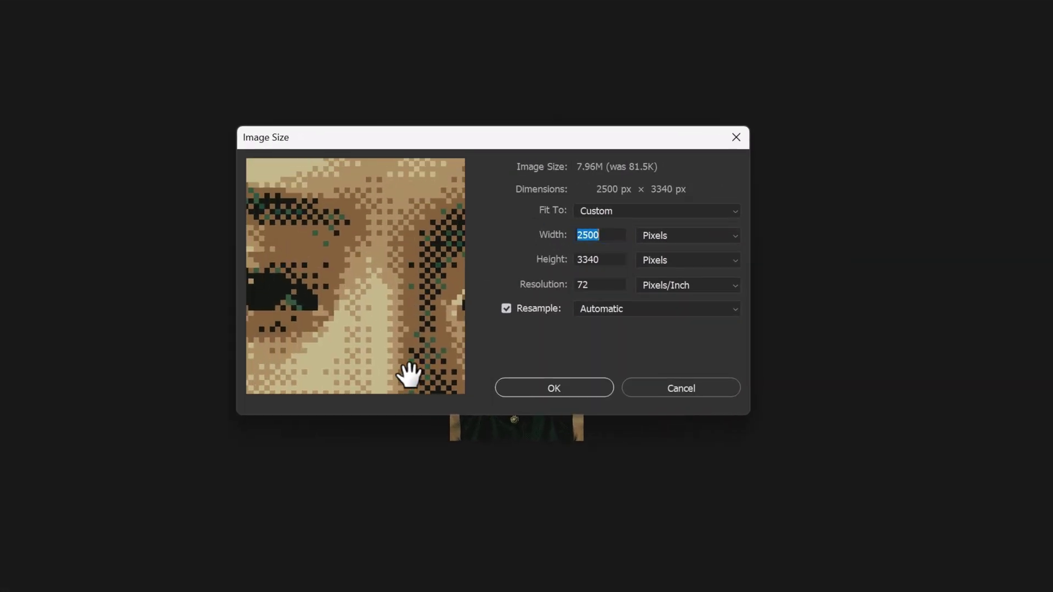
{"action": "left_click", "coordinate": [631, 312]}
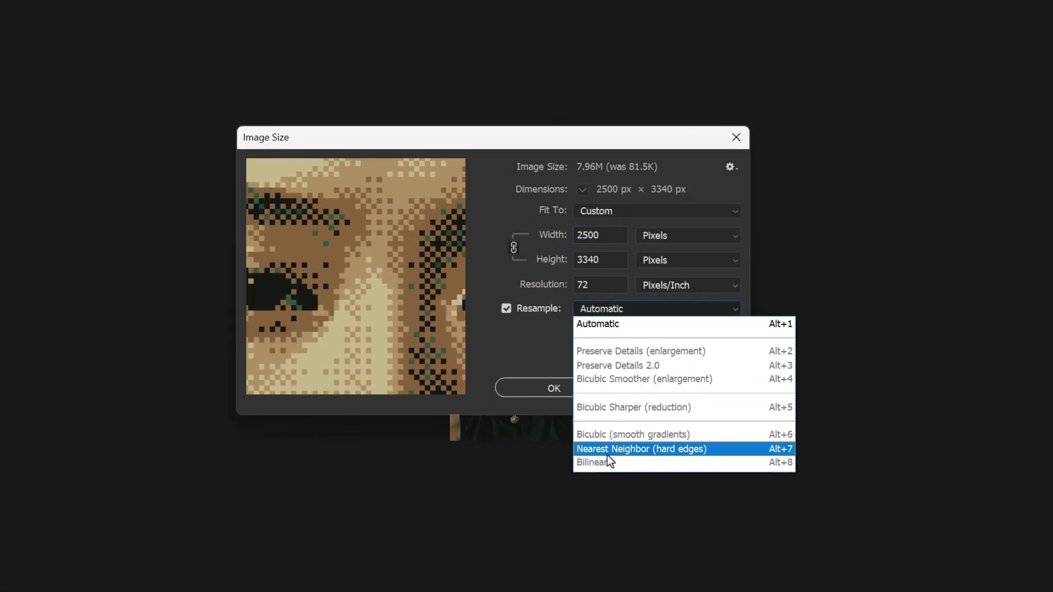
{"action": "left_click", "coordinate": [700, 450]}
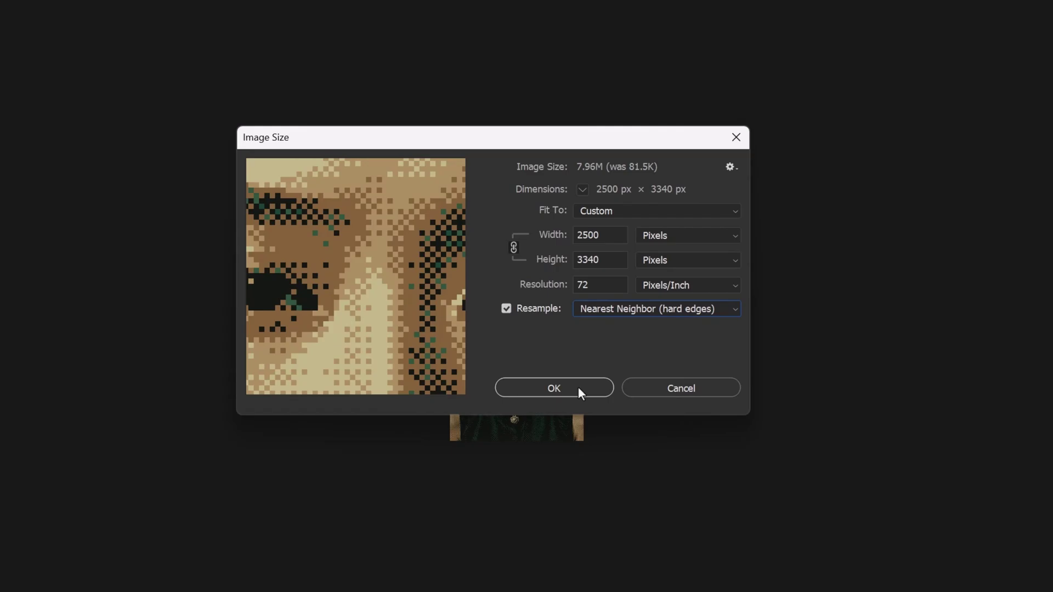
{"action": "left_click", "coordinate": [578, 387]}
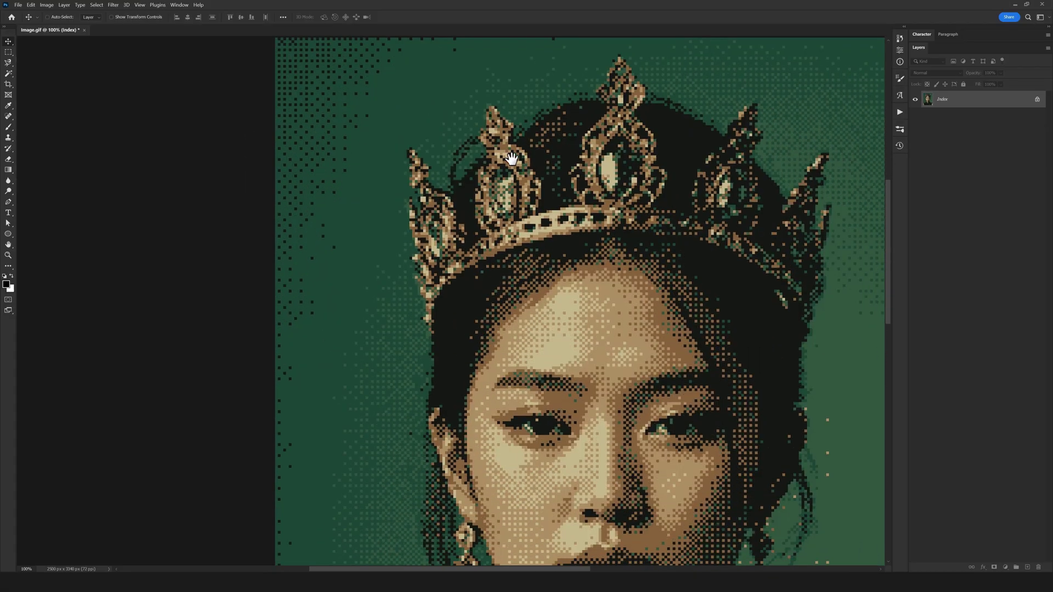
{"action": "left_click_drag", "start_coordinate": [511, 159], "coordinate": [406, 55]}
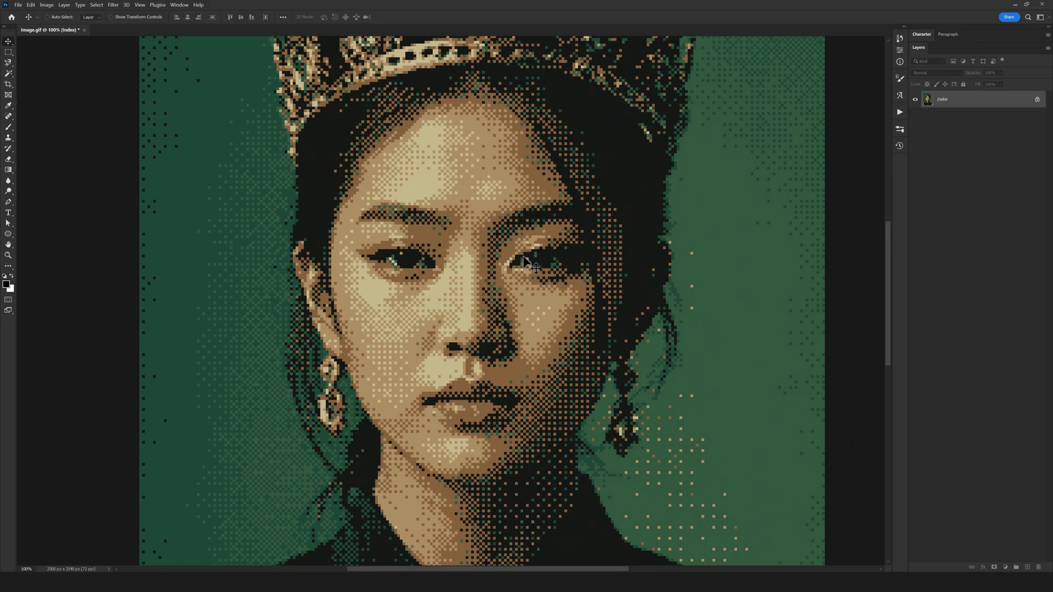
{"action": "scroll", "coordinate": [525, 261], "scroll_direction": "down", "scroll_amount": 2}
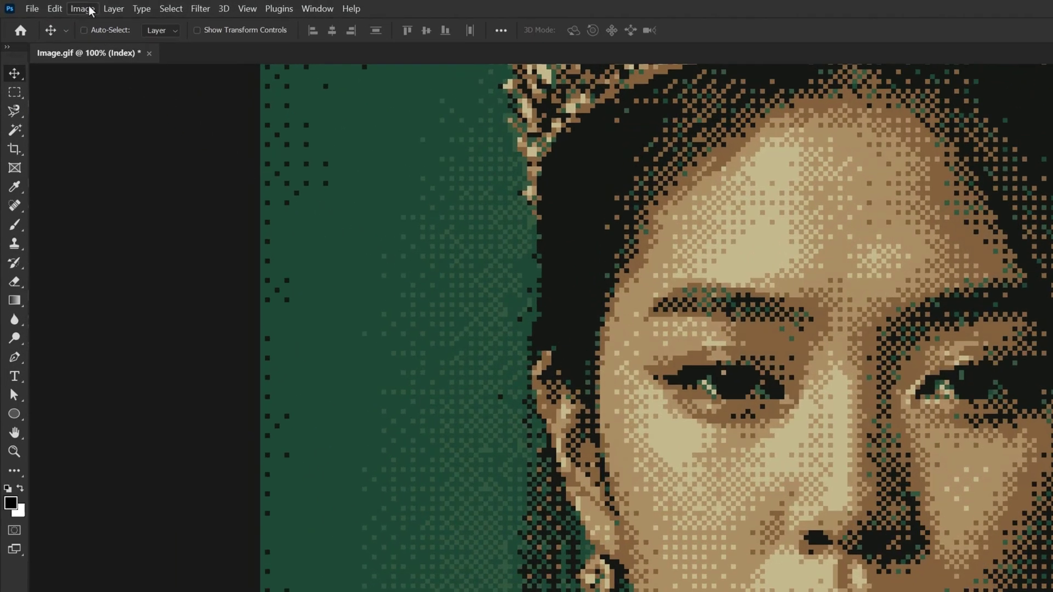
{"action": "left_click", "coordinate": [47, 4]}
{"action": "left_click", "coordinate": [106, 110]}
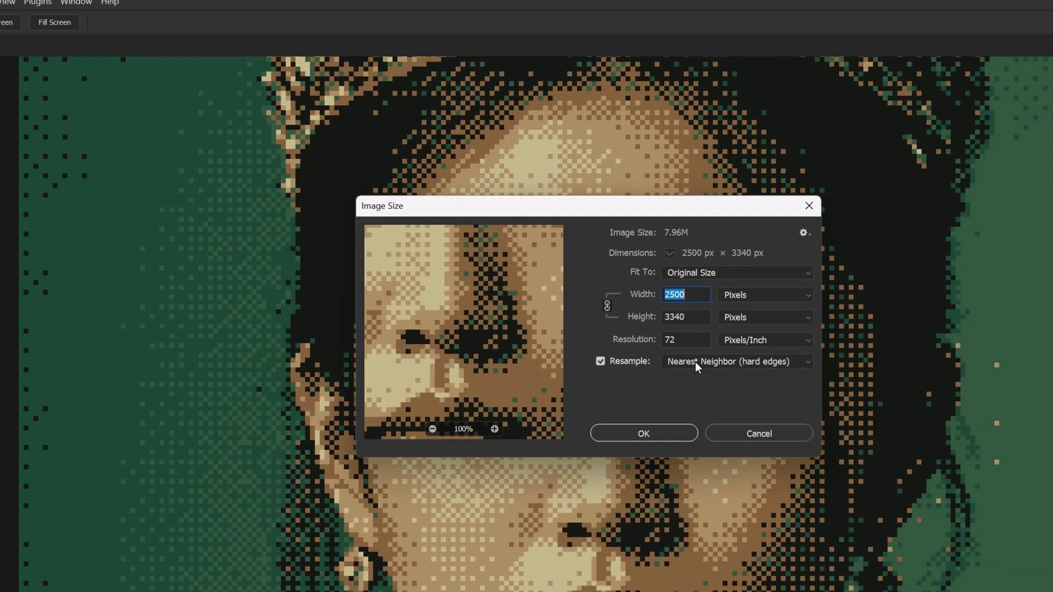
{"action": "left_click", "coordinate": [958, 370]}
{"action": "left_click", "coordinate": [623, 374]}
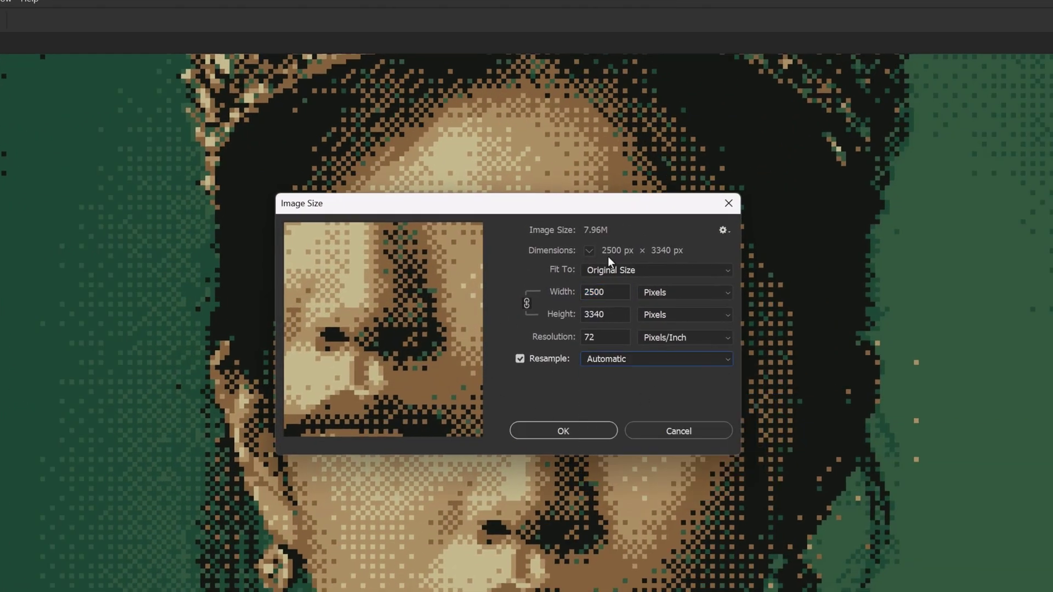
{"action": "left_click", "coordinate": [579, 430]}
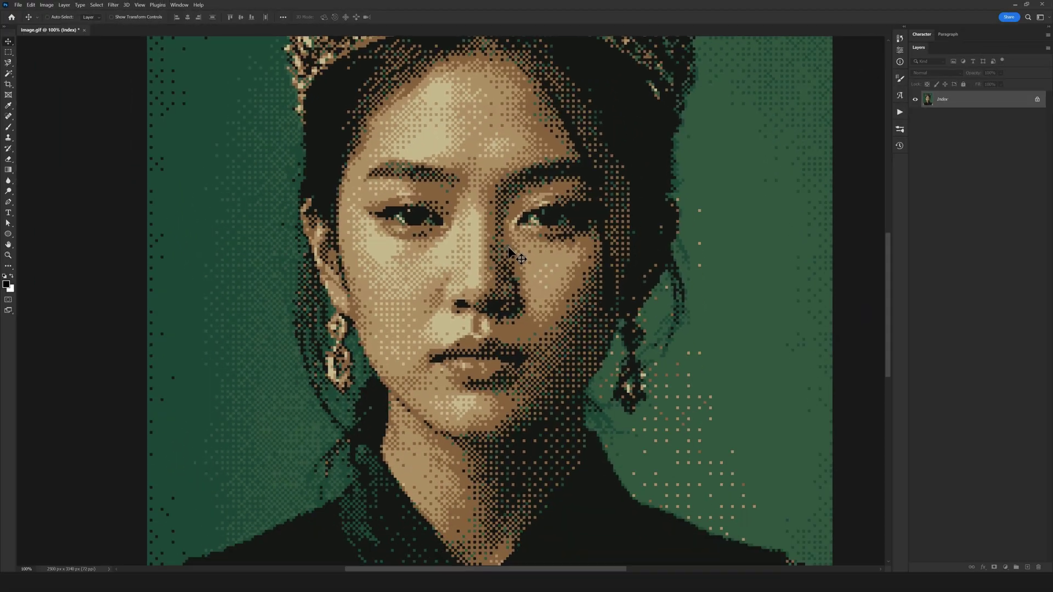